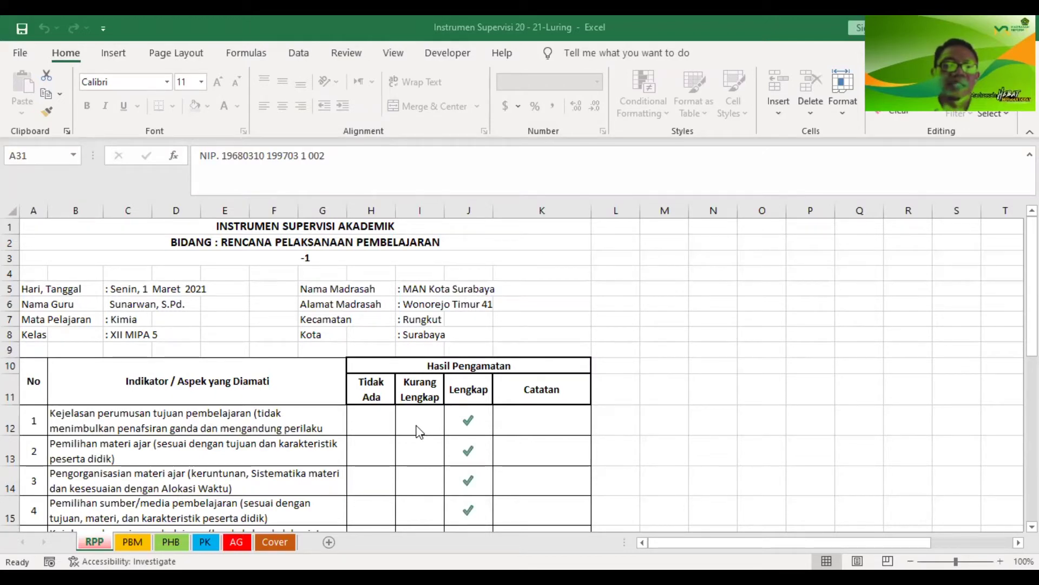
Review the RPP sheet from the supervision date through the indicators and score to the signature block
{"action": "left_click", "coordinate": [127, 289]}
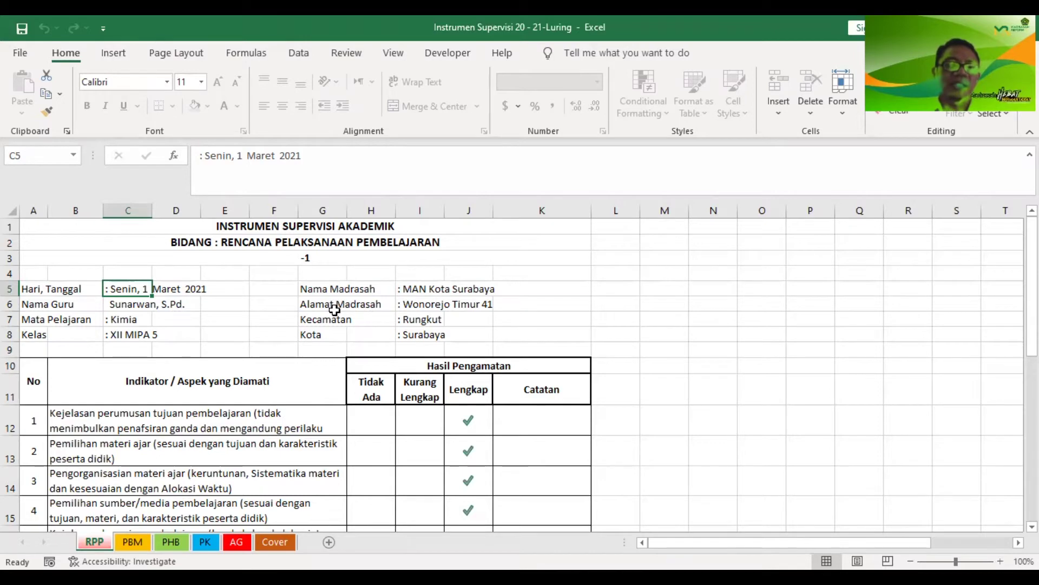
{"action": "scroll", "coordinate": [333, 308], "scroll_direction": "down", "scroll_amount": 5}
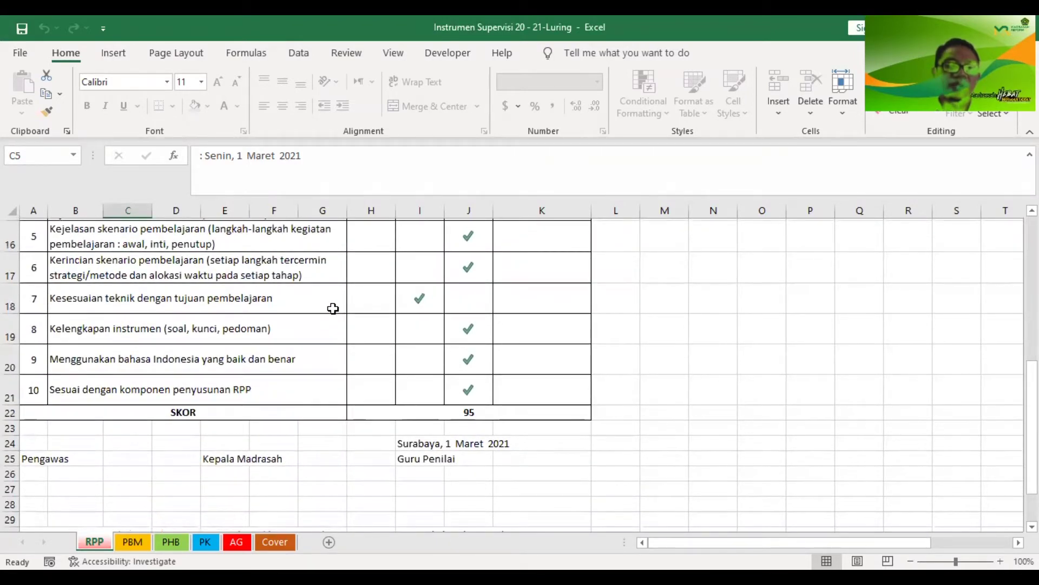
{"action": "scroll", "coordinate": [320, 330], "scroll_direction": "down", "scroll_amount": 2}
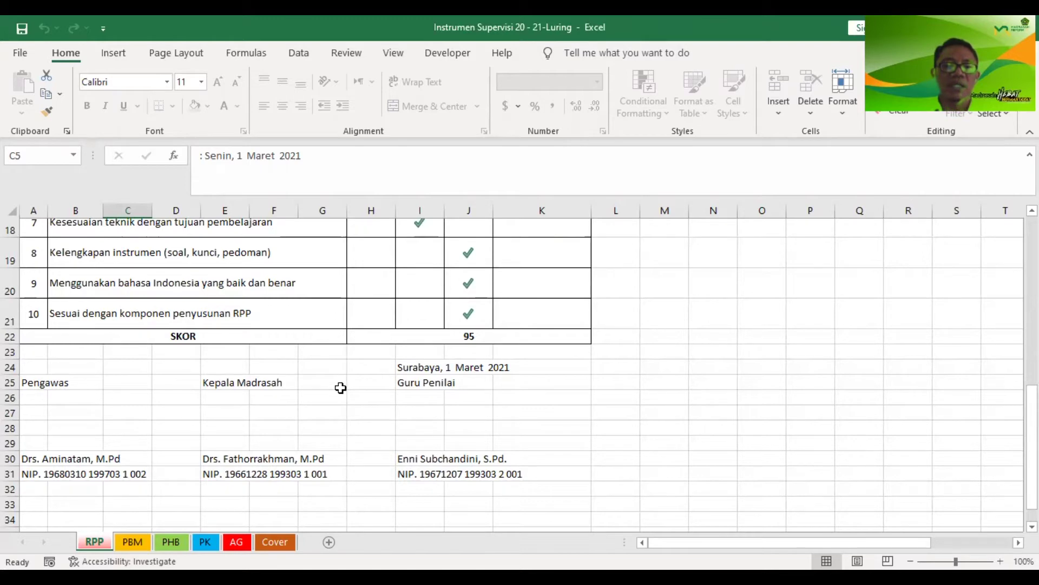
{"action": "scroll", "coordinate": [338, 387], "scroll_direction": "up", "scroll_amount": 1}
{"action": "scroll", "coordinate": [341, 387], "scroll_direction": "down", "scroll_amount": 2}
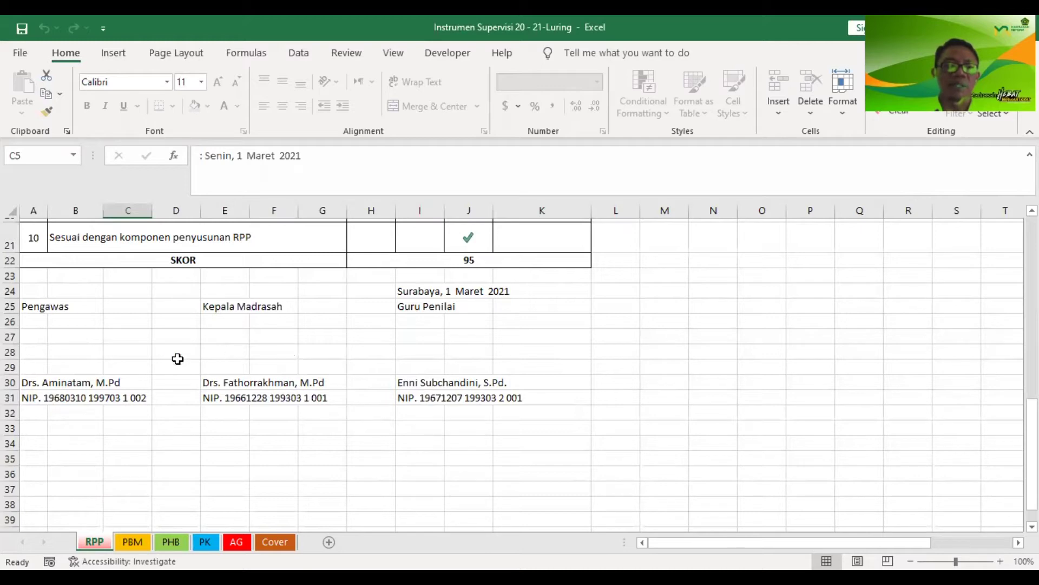
{"action": "scroll", "coordinate": [170, 354], "scroll_direction": "up", "scroll_amount": 7}
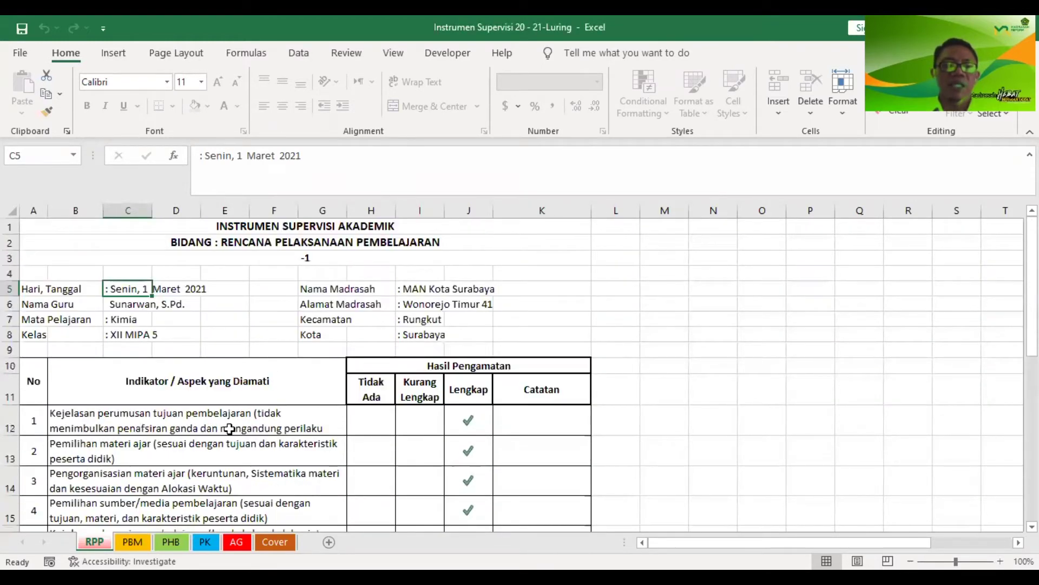
Move the check mark for RPP indicator 1 (Kejelasan perumusan tujuan pembelajaran) from Lengkap to Tidak Ada
{"action": "double_click", "coordinate": [368, 417]}
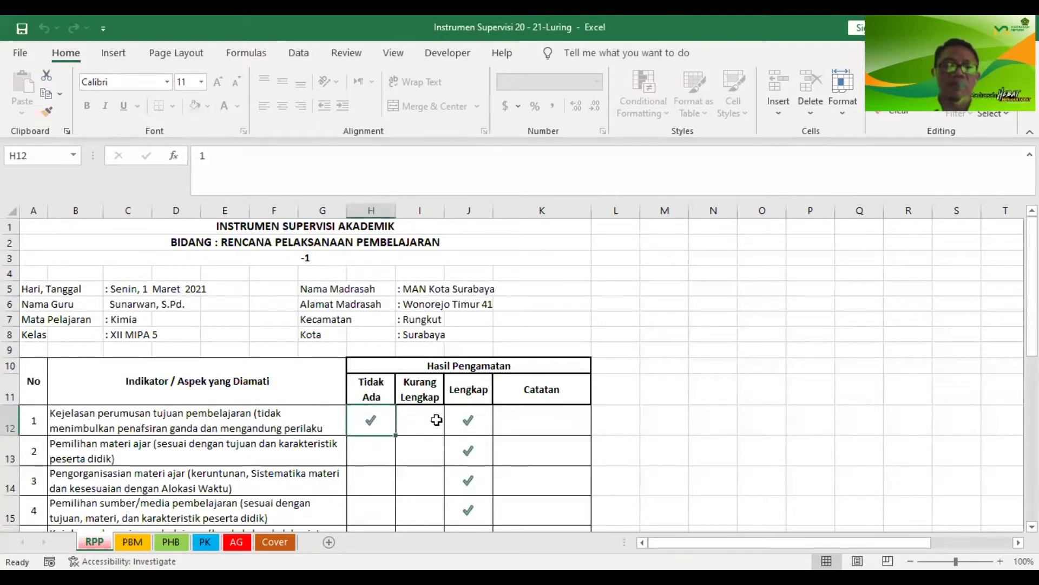
{"action": "left_click", "coordinate": [472, 419]}
{"action": "key", "text": "Delete"}
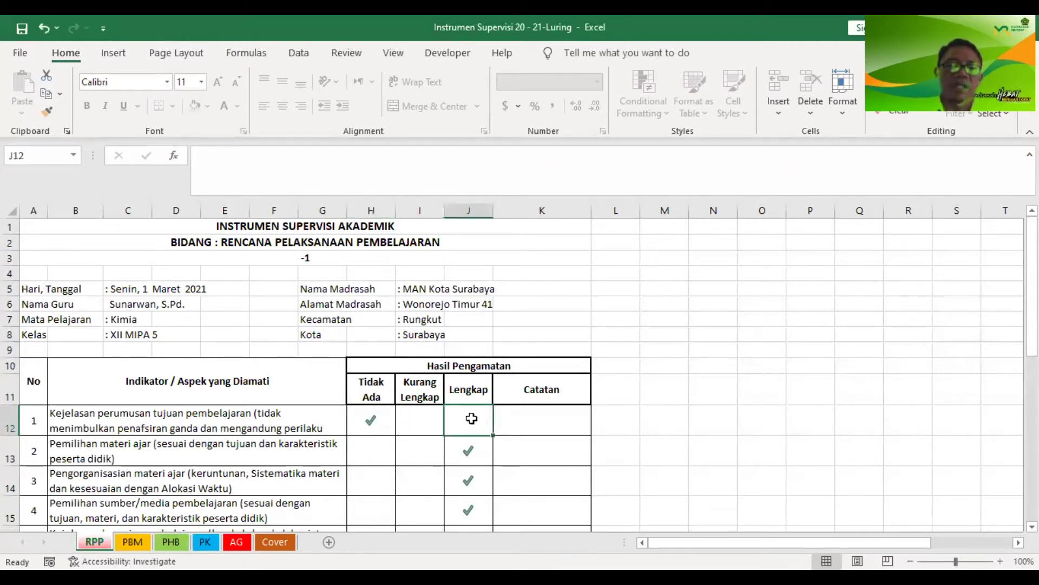
Move the check mark for RPP indicator 7 (Kesesuaian teknik dengan tujuan pembelajaran) from Kurang Lengkap to Lengkap
{"action": "scroll", "coordinate": [472, 418], "scroll_direction": "down", "scroll_amount": 5}
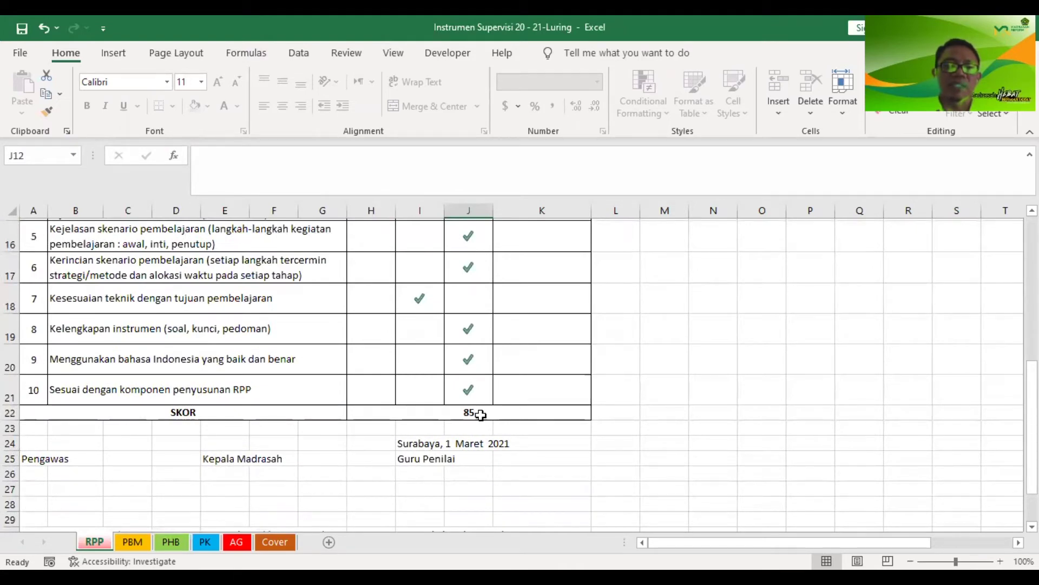
{"action": "double_click", "coordinate": [468, 301]}
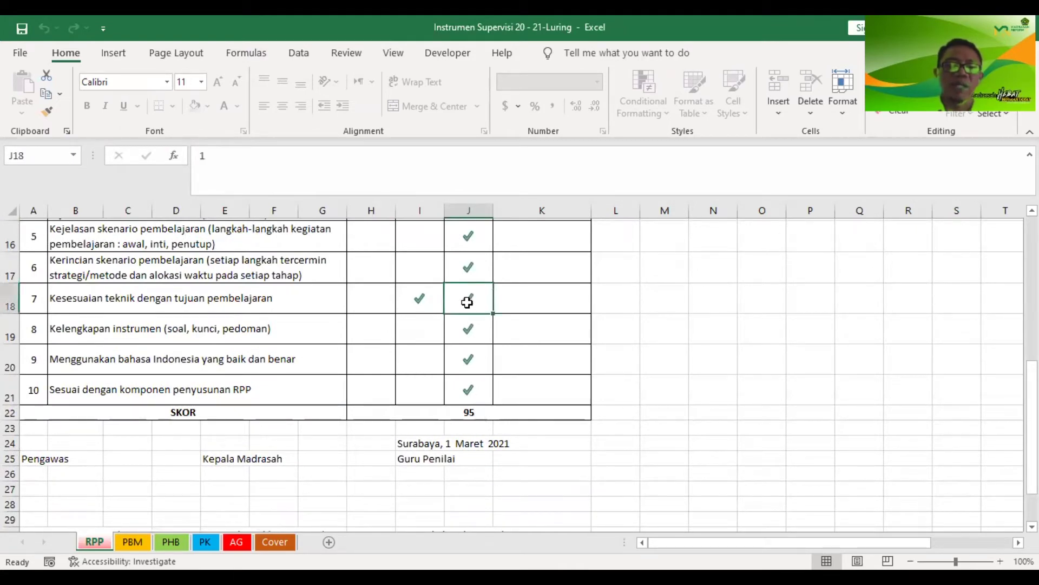
{"action": "left_click", "coordinate": [418, 302]}
{"action": "key", "text": "Delete"}
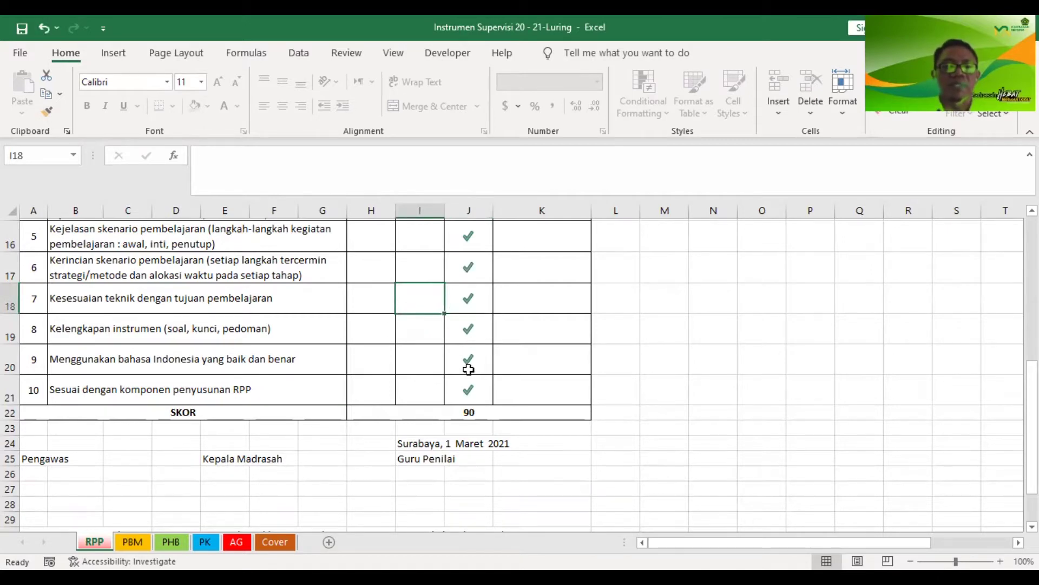
{"action": "scroll", "coordinate": [469, 369], "scroll_direction": "up", "scroll_amount": 3}
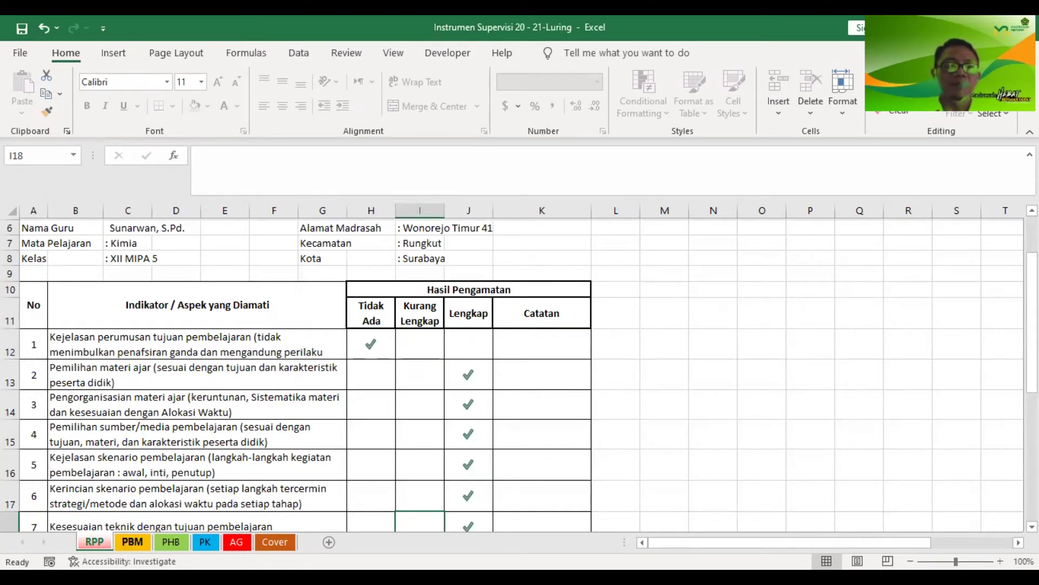
On the PBM sheet, move the check mark for indicator 9 (Mengaitkan materi dengan realitas kehidupan) from Ya to Tidak
{"action": "left_click", "coordinate": [132, 541]}
{"action": "scroll", "coordinate": [370, 430], "scroll_direction": "down", "scroll_amount": 5}
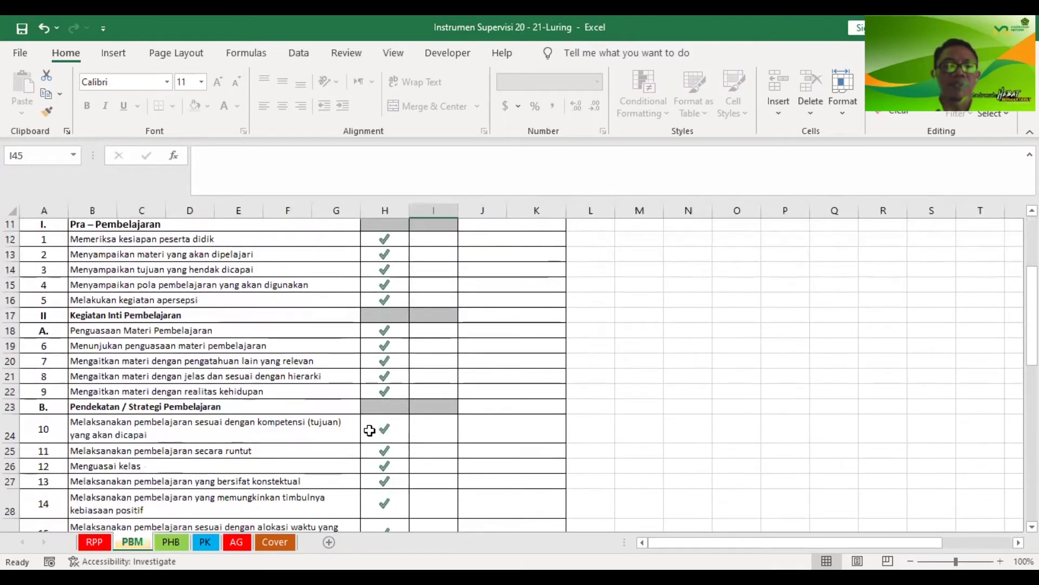
{"action": "scroll", "coordinate": [370, 431], "scroll_direction": "up", "scroll_amount": 3}
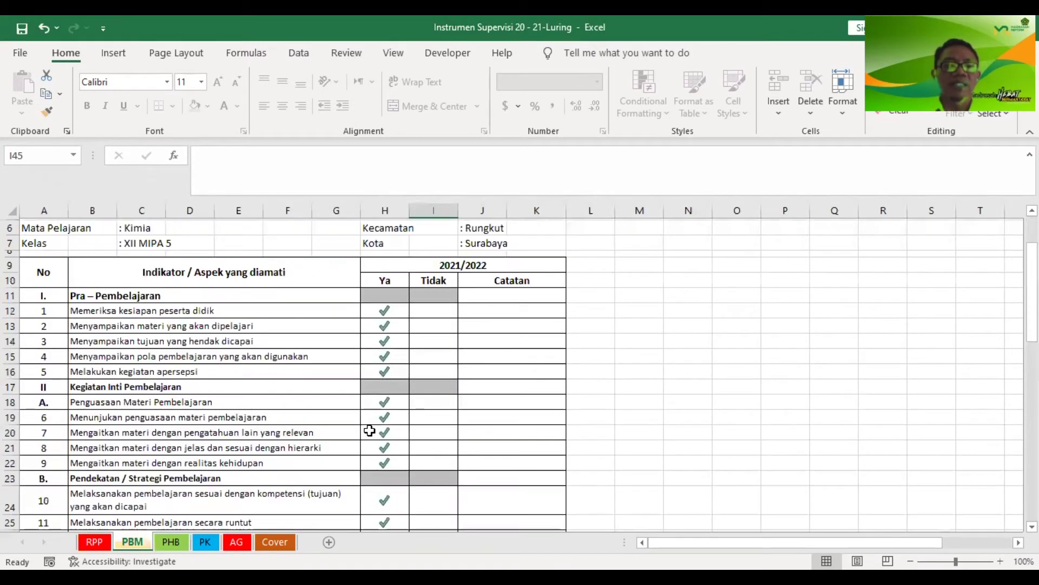
{"action": "scroll", "coordinate": [370, 431], "scroll_direction": "down", "scroll_amount": 2}
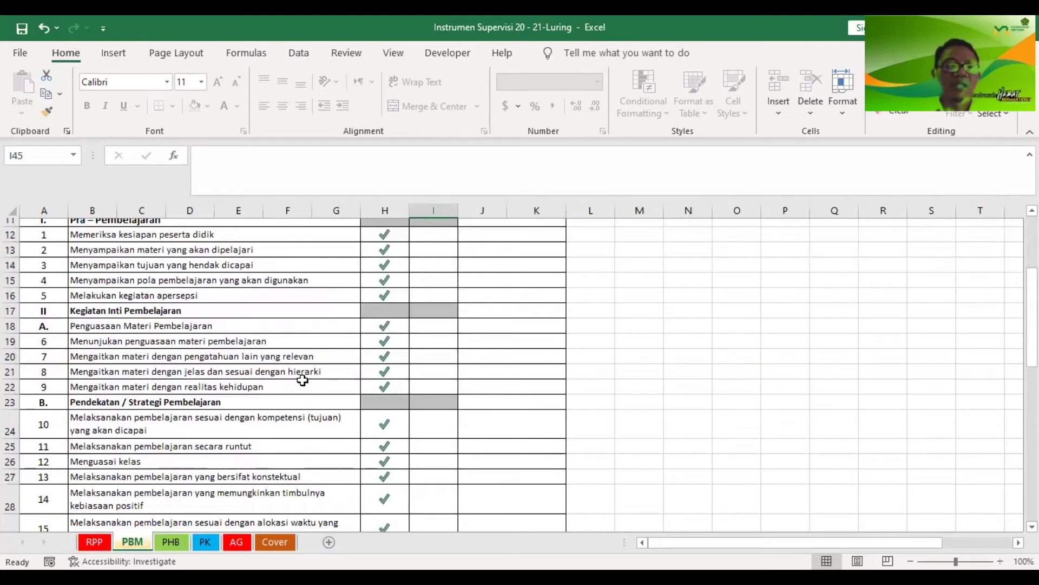
{"action": "left_click", "coordinate": [427, 385]}
{"action": "type", "text": "1"}
{"action": "key", "text": "ctrl+Return"}
{"action": "left_click", "coordinate": [384, 386]}
{"action": "key", "text": "Delete"}
{"action": "scroll", "coordinate": [382, 394], "scroll_direction": "up", "scroll_amount": 4}
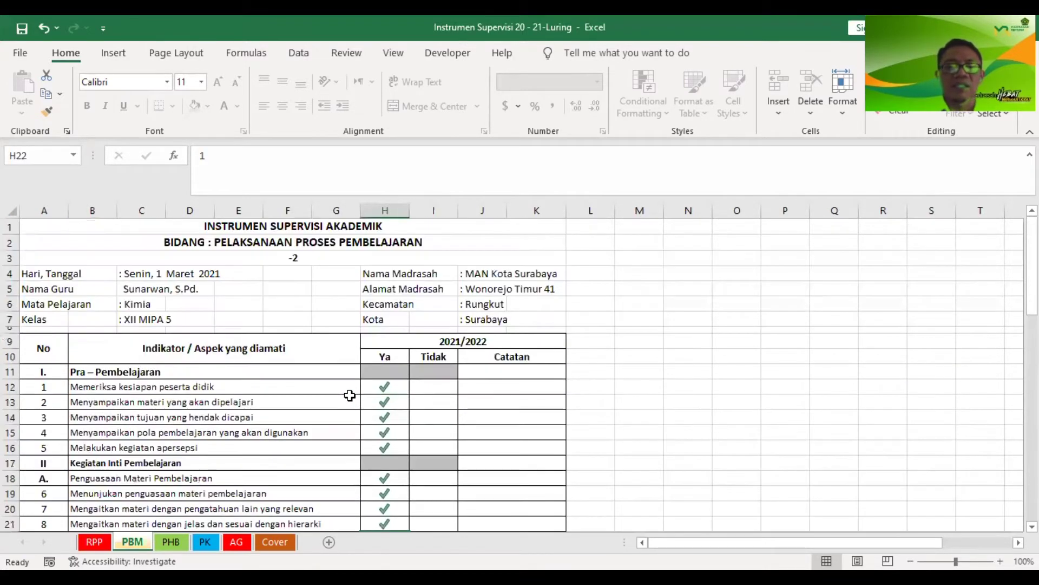
Move the check mark for PBM indicator 24 (Menggunakan bahasa lisan dan tulis secara jelas, baik, dan benar) from Ya to Tidak
{"action": "scroll", "coordinate": [357, 395], "scroll_direction": "down", "scroll_amount": 4}
{"action": "scroll", "coordinate": [399, 389], "scroll_direction": "down", "scroll_amount": 10}
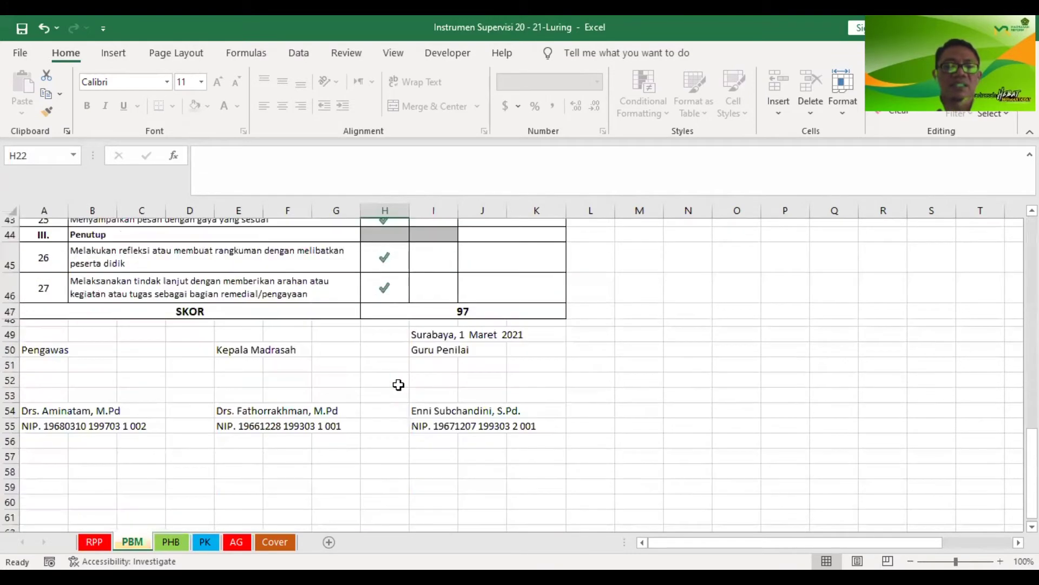
{"action": "scroll", "coordinate": [460, 311], "scroll_direction": "up", "scroll_amount": 3}
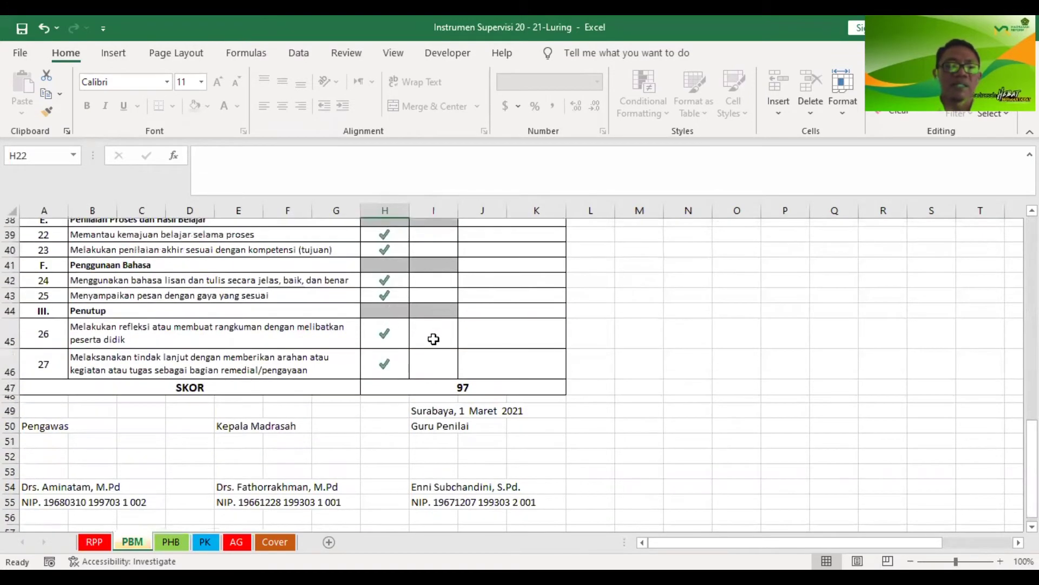
{"action": "scroll", "coordinate": [434, 339], "scroll_direction": "up", "scroll_amount": 1}
{"action": "double_click", "coordinate": [430, 356]}
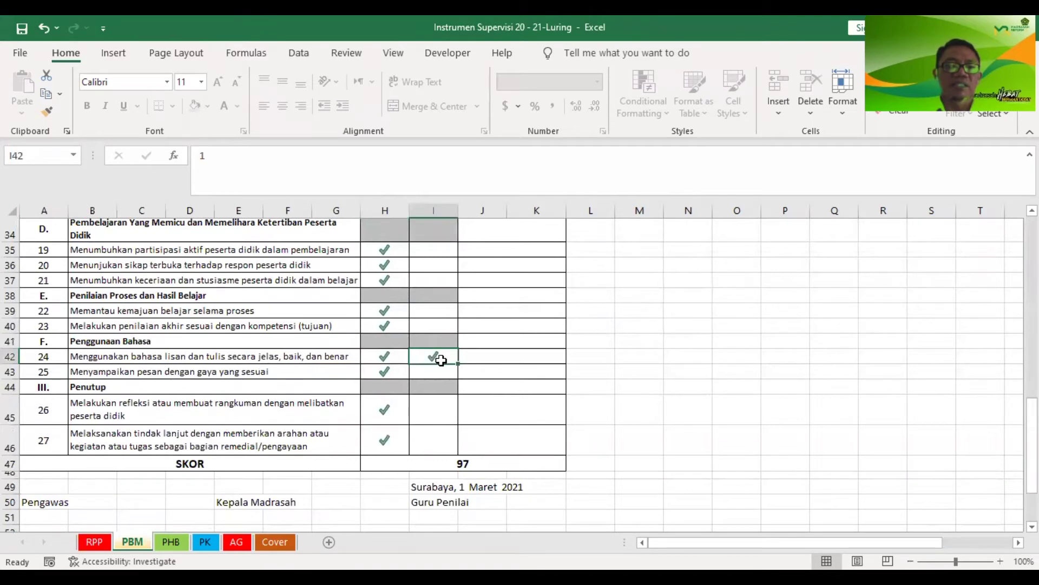
{"action": "left_click", "coordinate": [390, 357]}
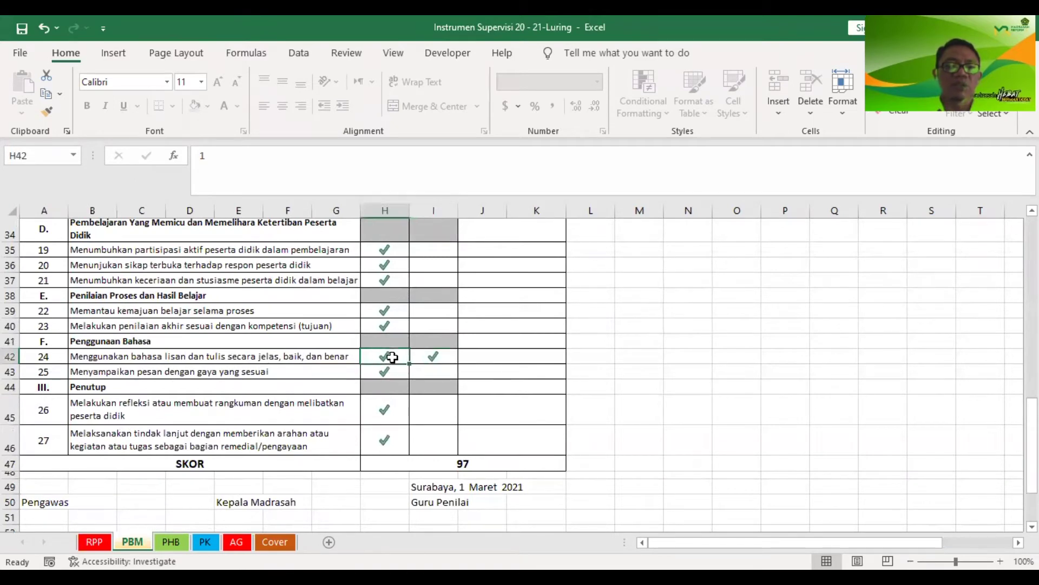
{"action": "key", "text": "Delete"}
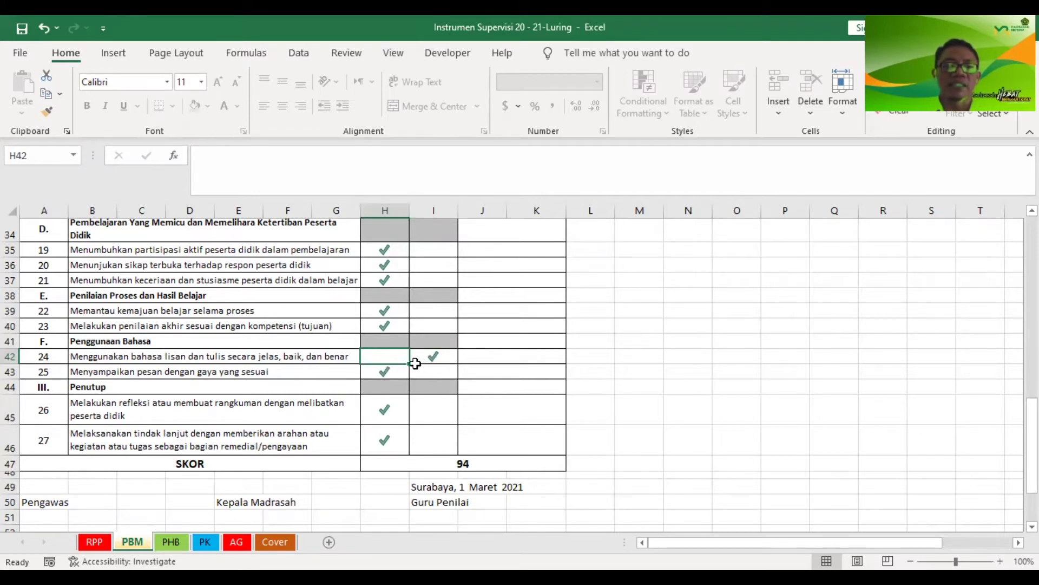
{"action": "scroll", "coordinate": [401, 376], "scroll_direction": "up", "scroll_amount": 3}
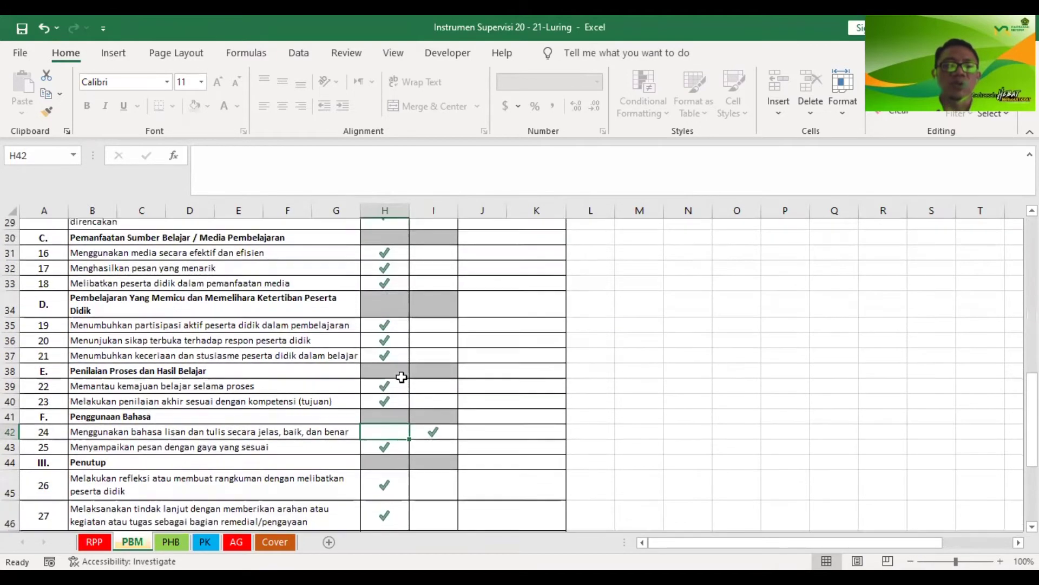
{"action": "scroll", "coordinate": [401, 377], "scroll_direction": "up", "scroll_amount": 2}
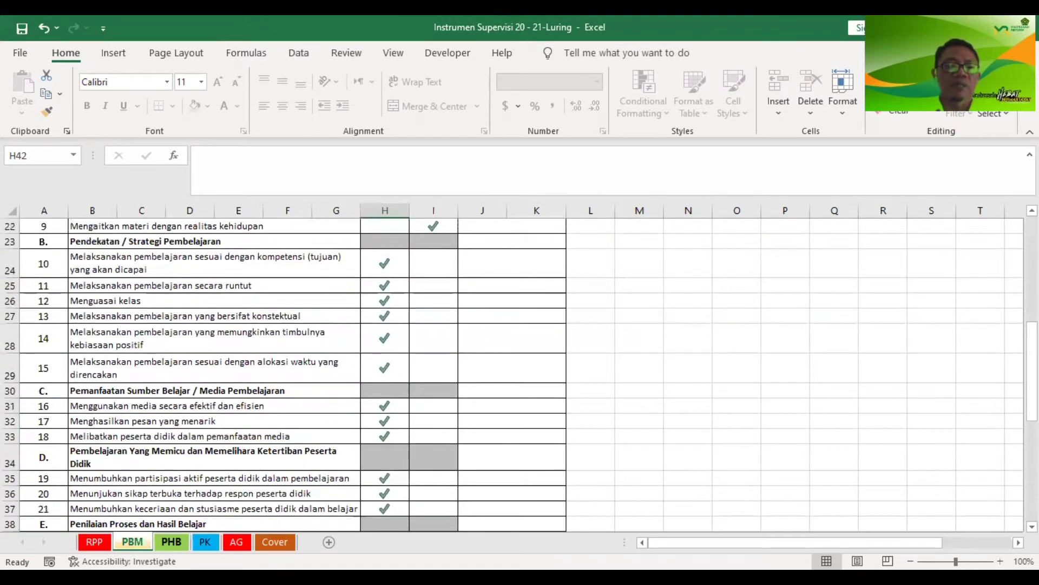
On the PHB sheet, move the check mark for indicator 1 (Guru menetapkan KKM untuk semua mata pelajaran) from Tidak to Ya
{"action": "key", "text": "ctrl+Page_Down"}
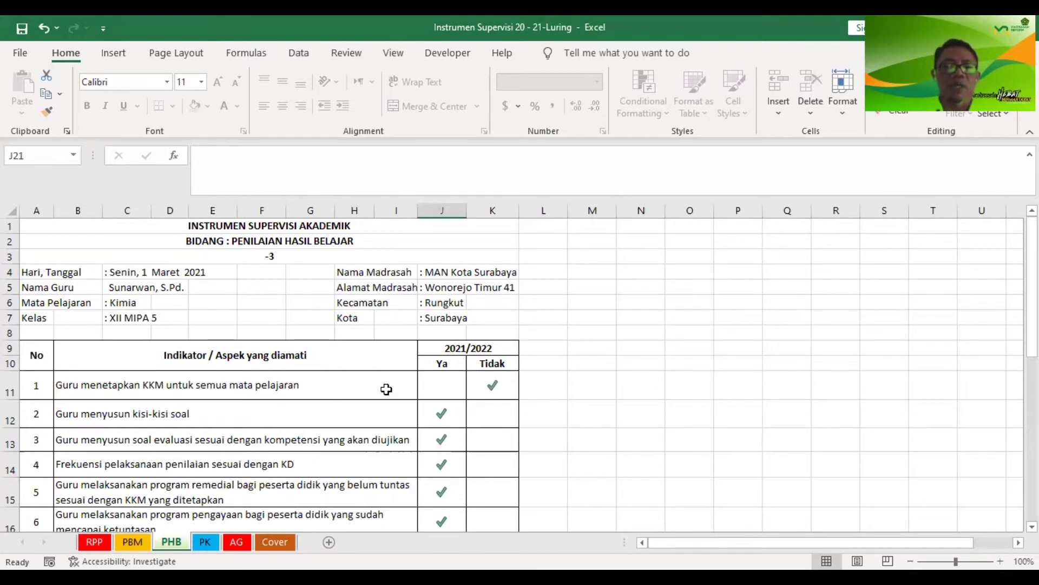
{"action": "left_click", "coordinate": [438, 379]}
{"action": "left_click", "coordinate": [487, 381]}
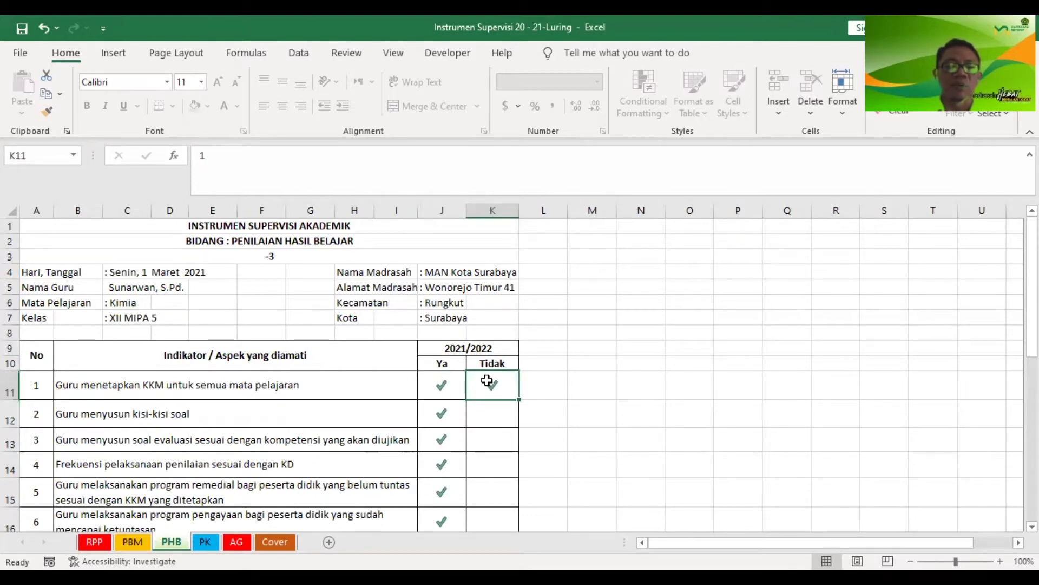
{"action": "key", "text": "Delete"}
Move the check mark for PHB indicator 11 (Penilaian mengacu pada Permendiknas nomor 20 Tahun 2007) from Tidak to Ya
{"action": "scroll", "coordinate": [474, 387], "scroll_direction": "down", "scroll_amount": 4}
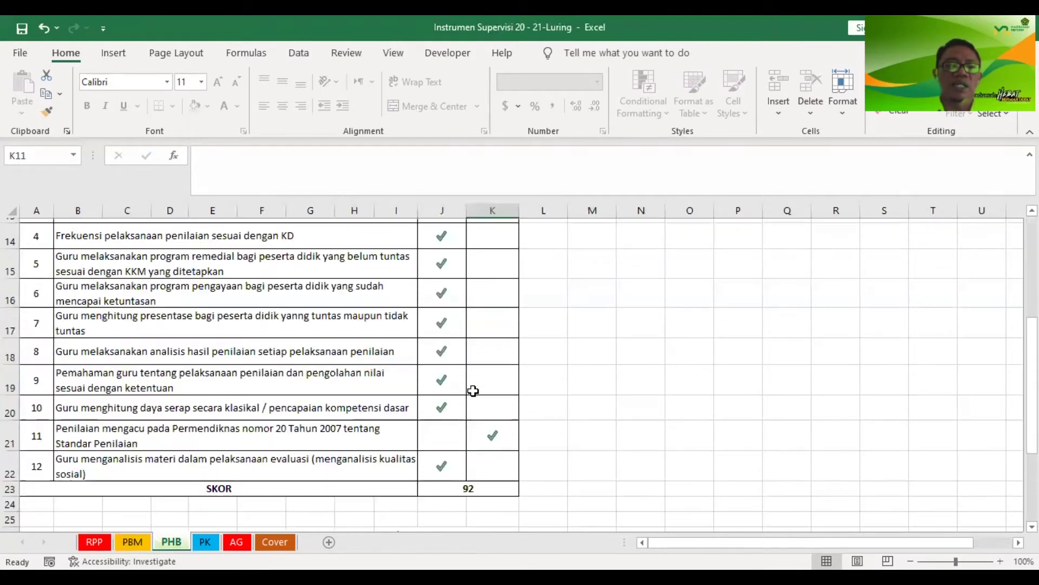
{"action": "scroll", "coordinate": [473, 390], "scroll_direction": "down", "scroll_amount": 2}
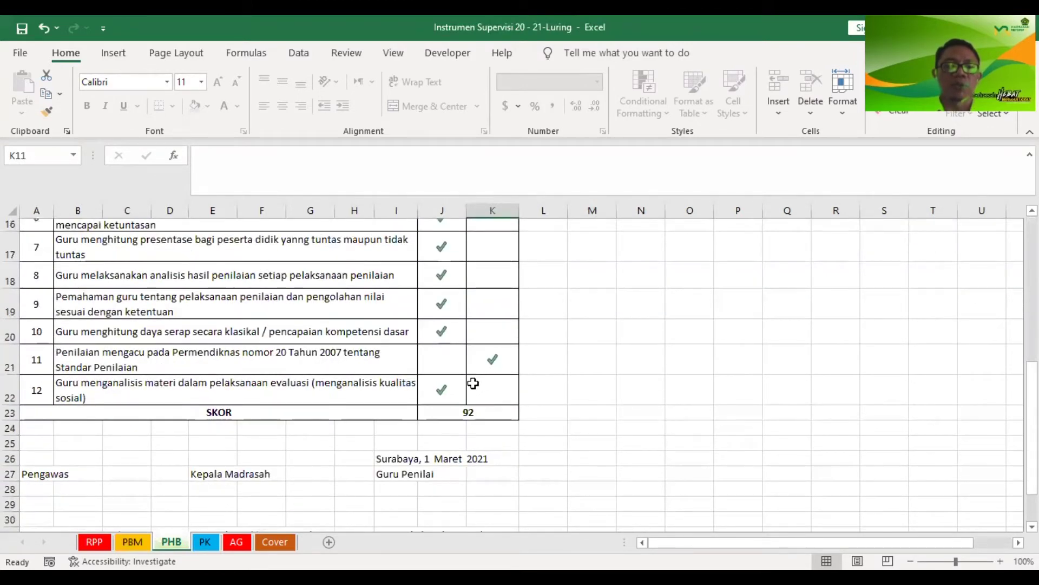
{"action": "left_click", "coordinate": [443, 362]}
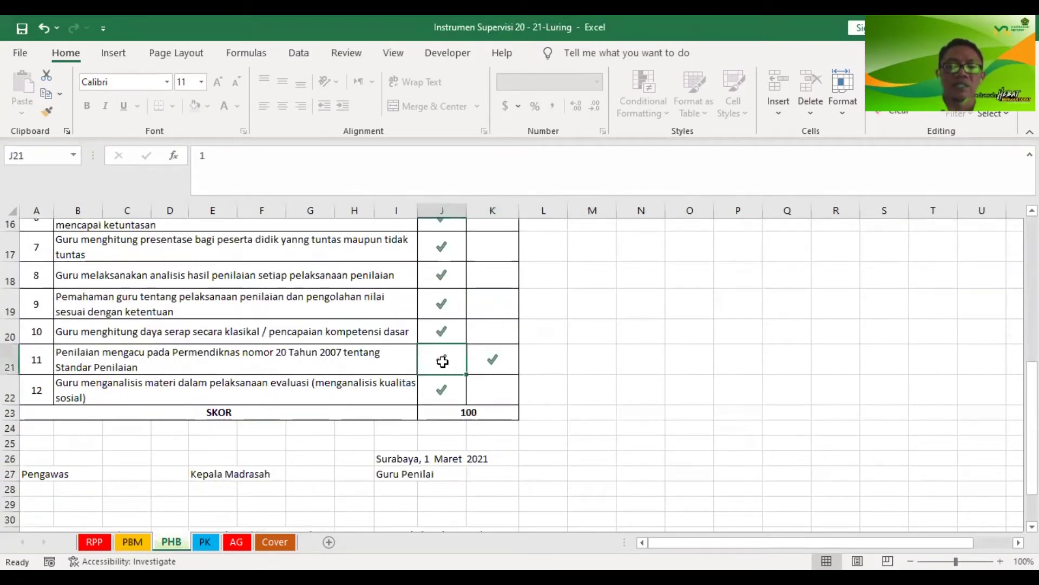
{"action": "left_click", "coordinate": [511, 353]}
{"action": "key", "text": "Delete"}
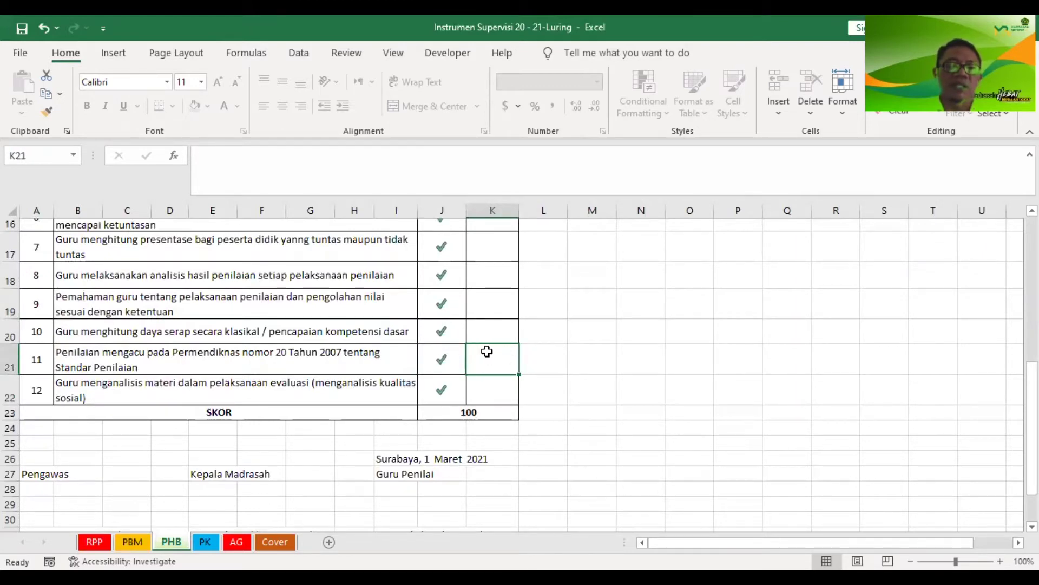
Move the check mark for PHB indicator 10 (Guru menghitung daya serap secara klasikal) from Ya to Tidak
{"action": "left_click", "coordinate": [489, 331]}
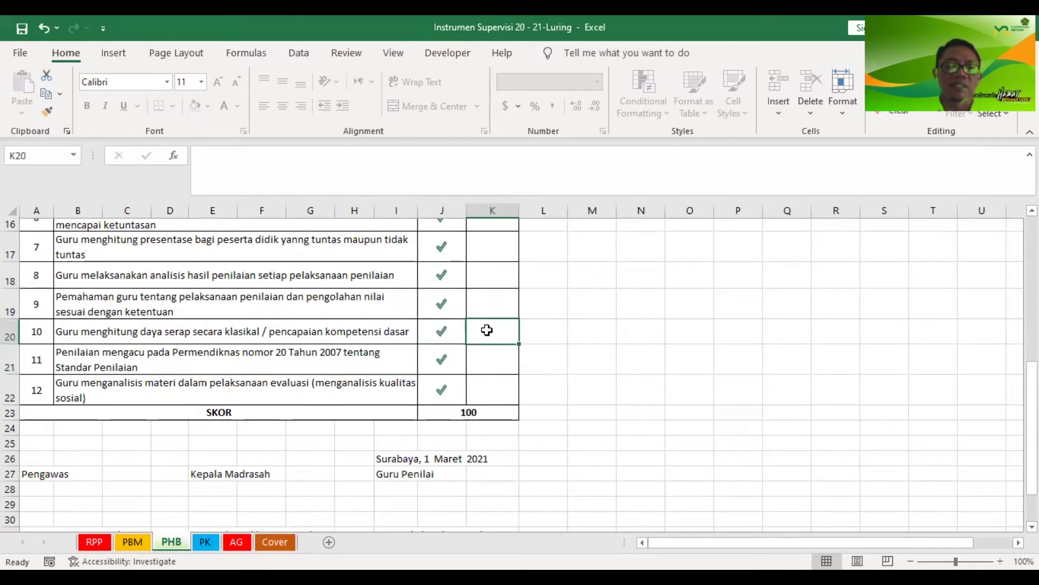
{"action": "left_click", "coordinate": [438, 333]}
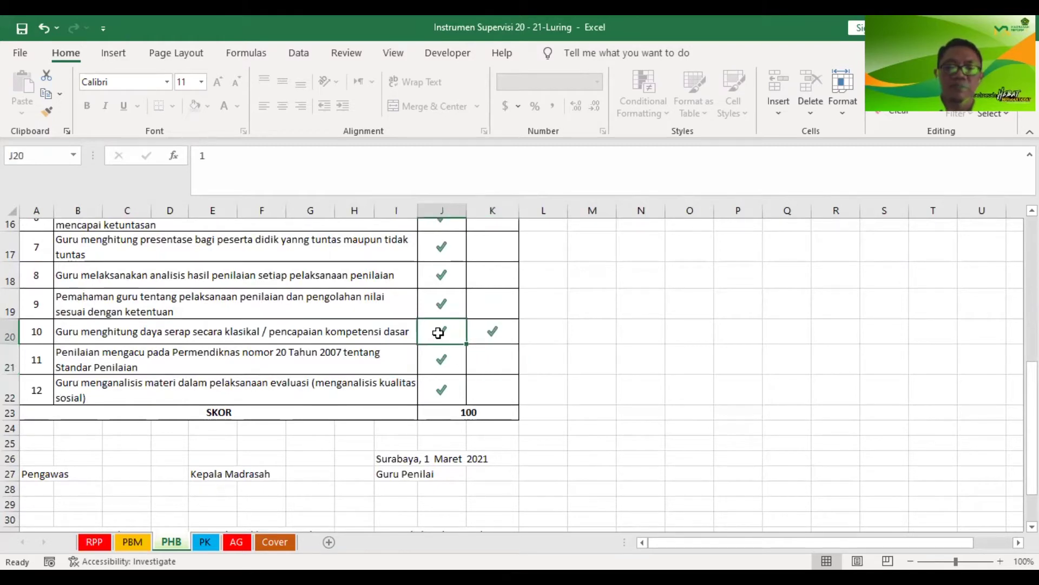
{"action": "key", "text": "Delete"}
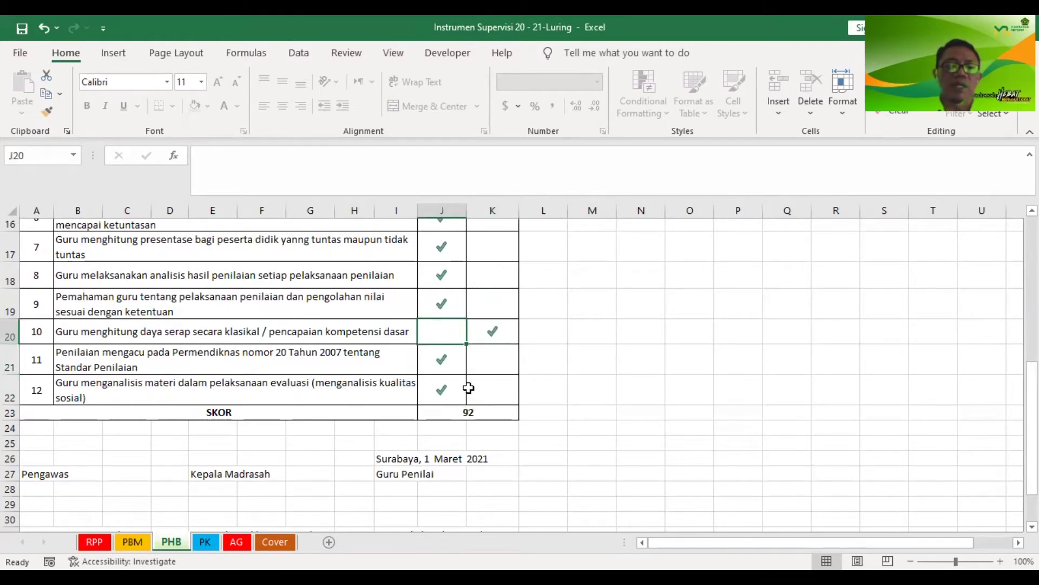
{"action": "scroll", "coordinate": [469, 387], "scroll_direction": "down", "scroll_amount": 1}
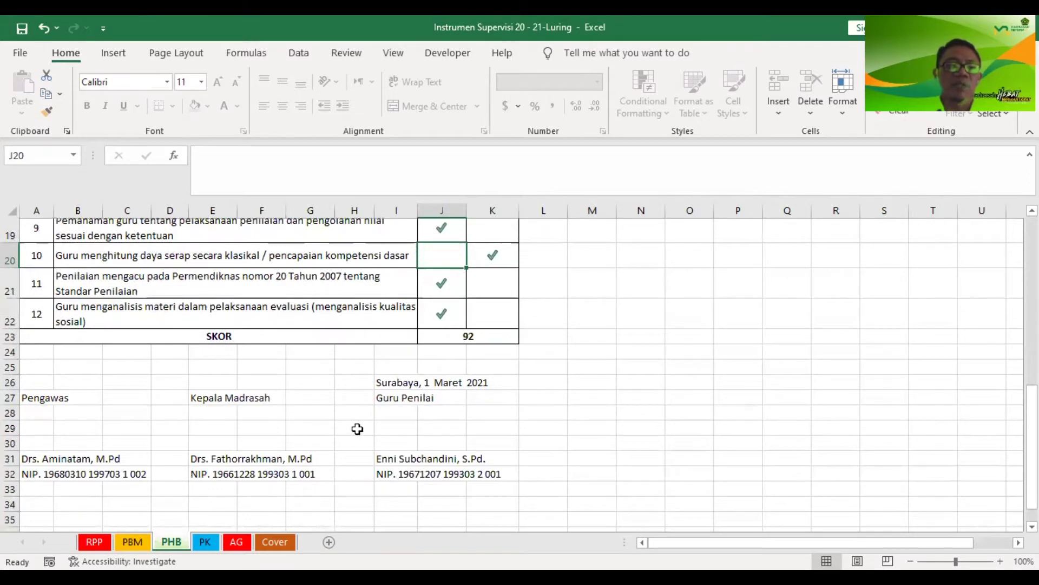
{"action": "scroll", "coordinate": [384, 407], "scroll_direction": "up", "scroll_amount": 2}
{"action": "scroll", "coordinate": [383, 407], "scroll_direction": "up", "scroll_amount": 5}
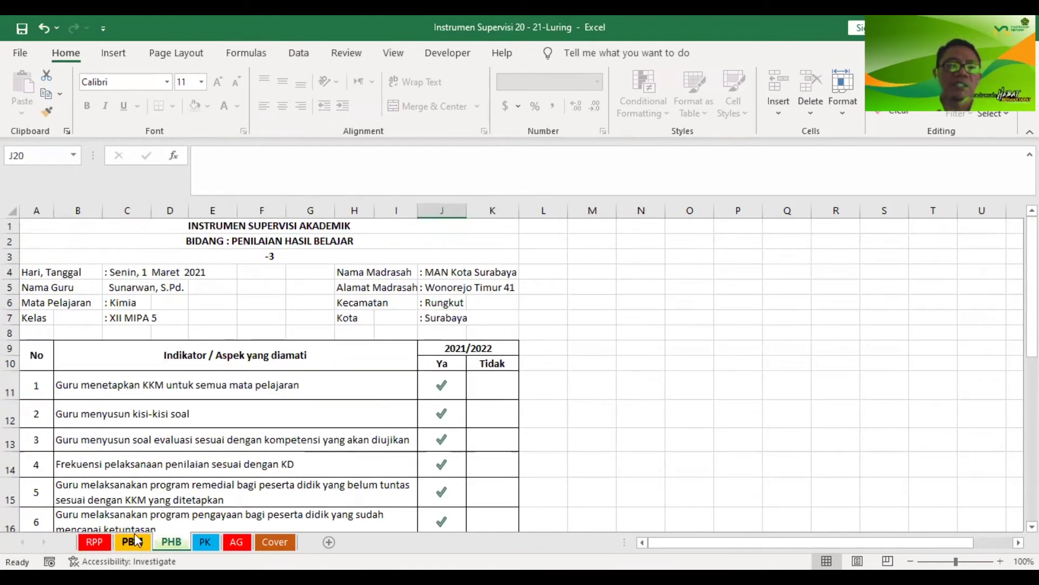
Review the check marks for 2020–2021 and 2021–2022 and the SKOR row on the PK (Pengelolaan Kelas) sheet
{"action": "left_click", "coordinate": [206, 542]}
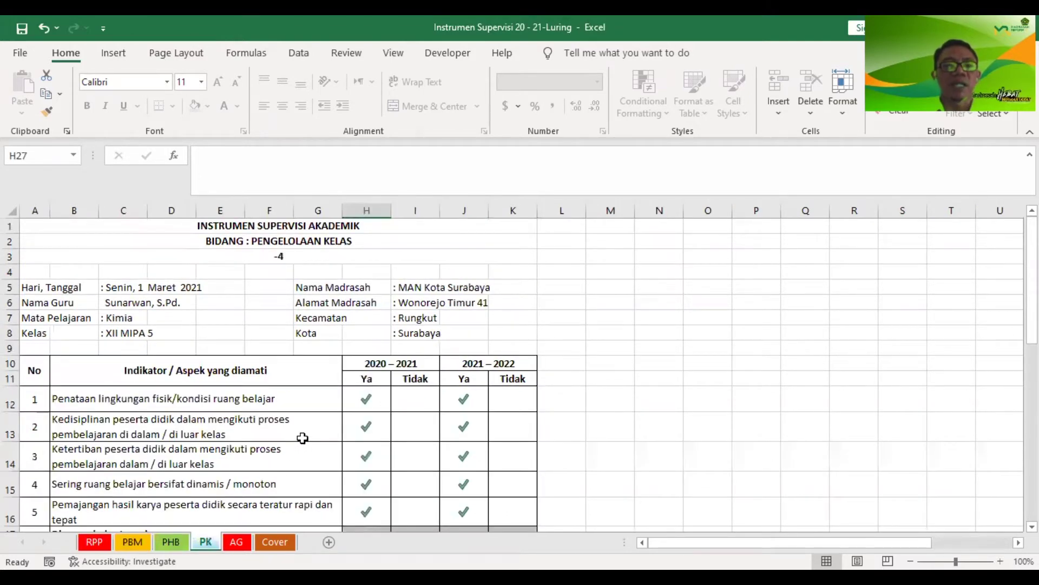
{"action": "scroll", "coordinate": [341, 401], "scroll_direction": "down", "scroll_amount": 3}
{"action": "scroll", "coordinate": [381, 372], "scroll_direction": "up", "scroll_amount": 2}
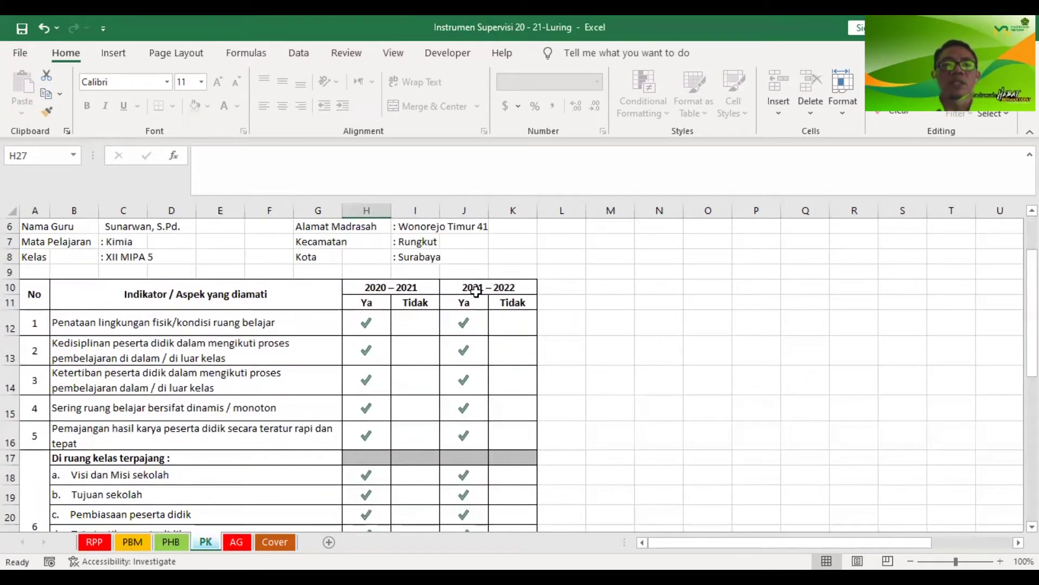
{"action": "scroll", "coordinate": [395, 383], "scroll_direction": "down", "scroll_amount": 4}
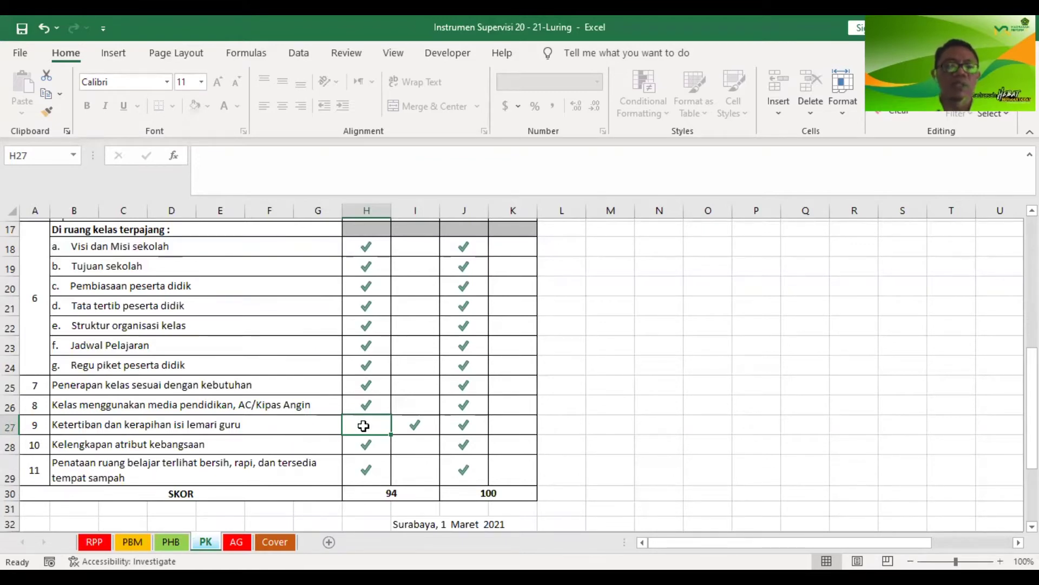
{"action": "scroll", "coordinate": [401, 422], "scroll_direction": "up", "scroll_amount": 3}
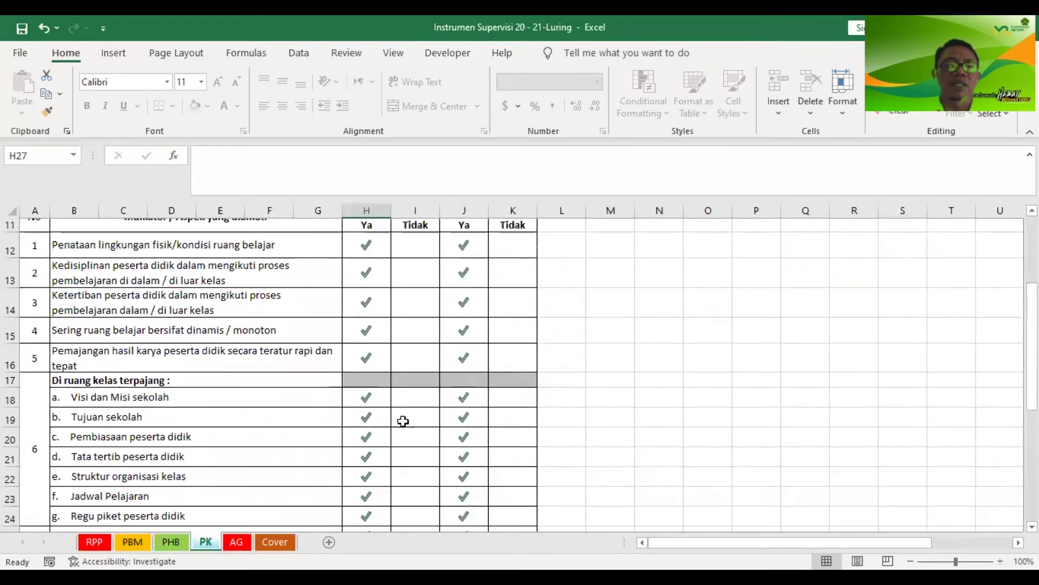
{"action": "scroll", "coordinate": [402, 422], "scroll_direction": "down", "scroll_amount": 3}
{"action": "scroll", "coordinate": [402, 421], "scroll_direction": "down", "scroll_amount": 2}
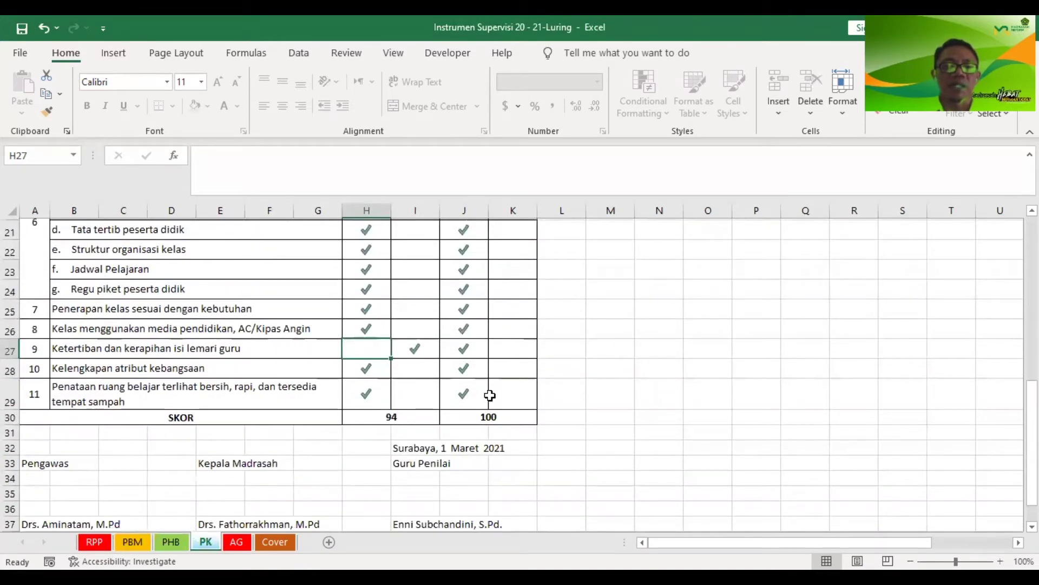
{"action": "scroll", "coordinate": [475, 389], "scroll_direction": "up", "scroll_amount": 3}
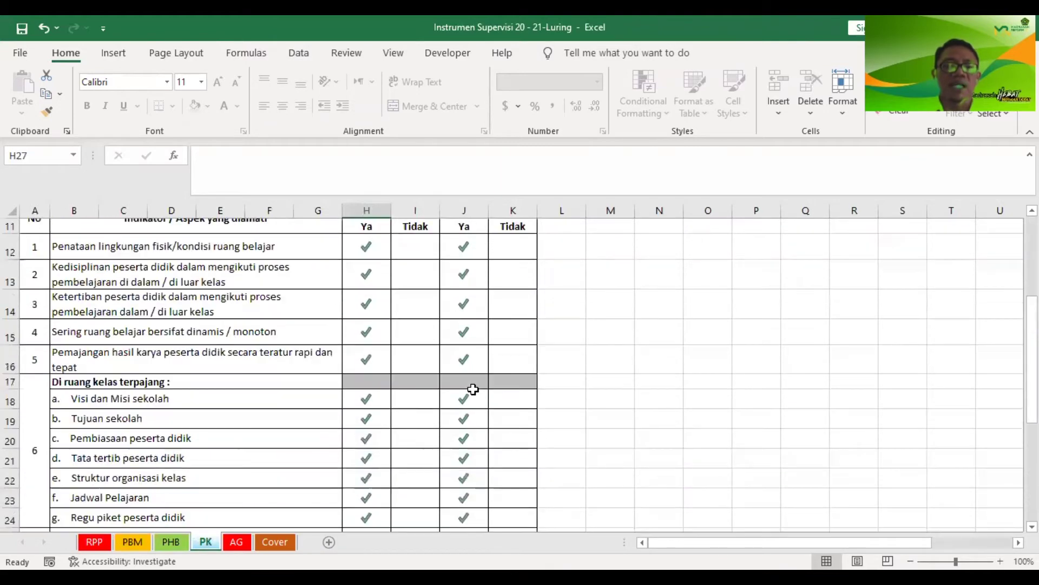
{"action": "scroll", "coordinate": [473, 389], "scroll_direction": "up", "scroll_amount": 2}
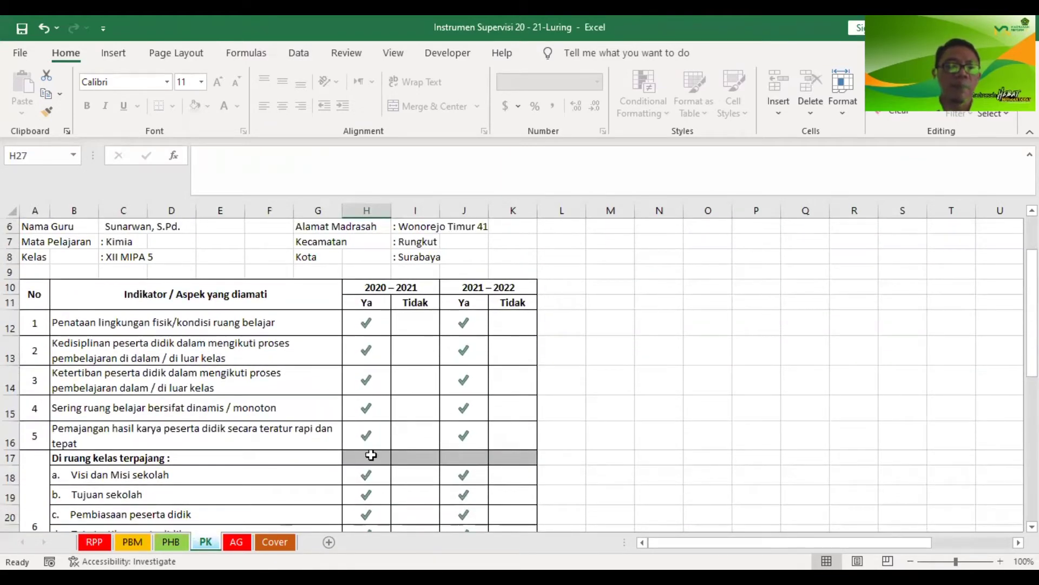
Review the AG (Administrasi Guru) sheet from its header through the Dokumen Wajib and Dokumen Penunjang indicators to the SKOR row
{"action": "left_click", "coordinate": [236, 542]}
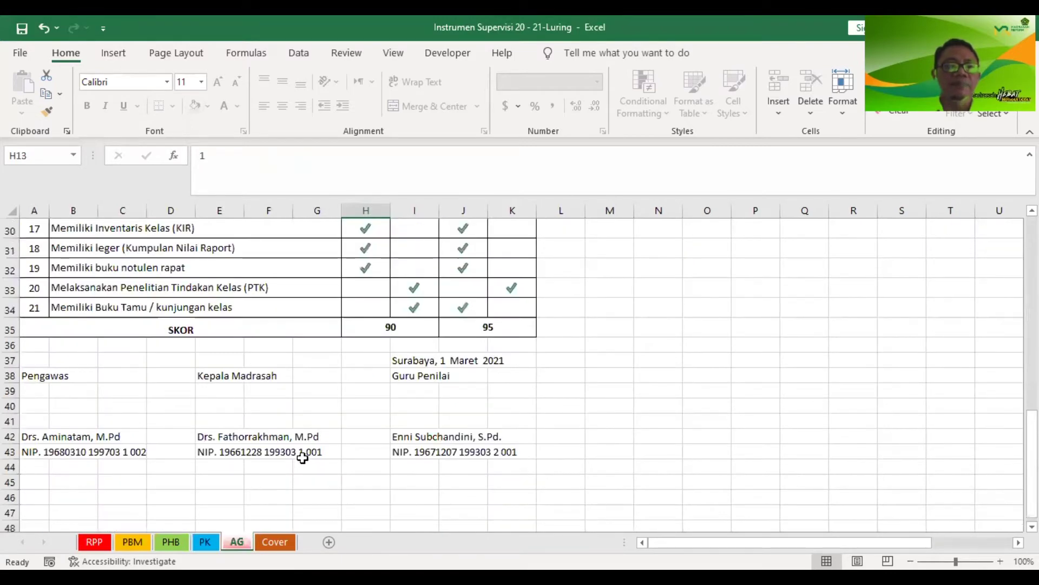
{"action": "scroll", "coordinate": [303, 456], "scroll_direction": "up", "scroll_amount": 4}
{"action": "scroll", "coordinate": [302, 456], "scroll_direction": "up", "scroll_amount": 6}
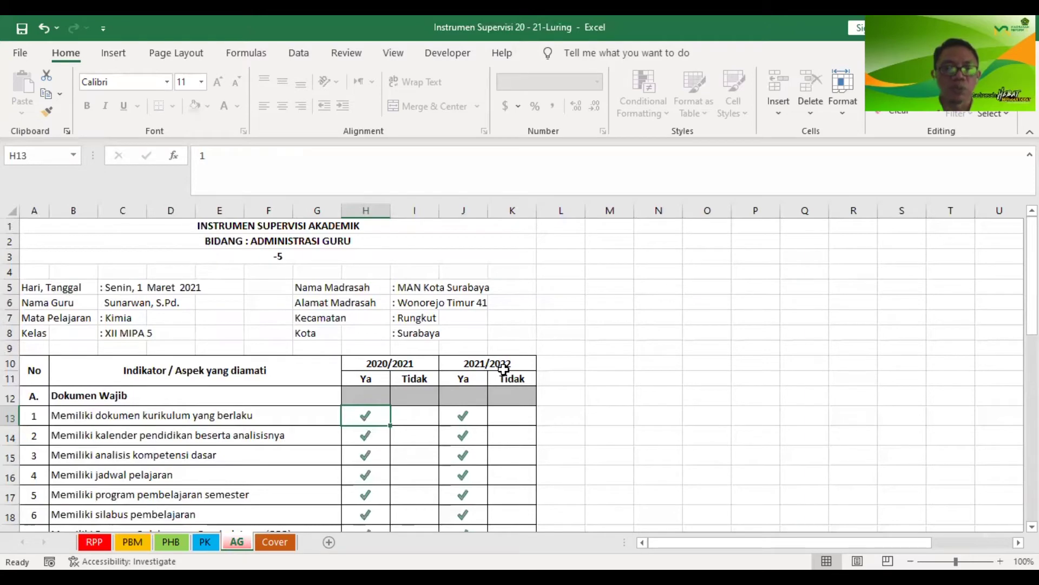
{"action": "scroll", "coordinate": [503, 369], "scroll_direction": "down", "scroll_amount": 5}
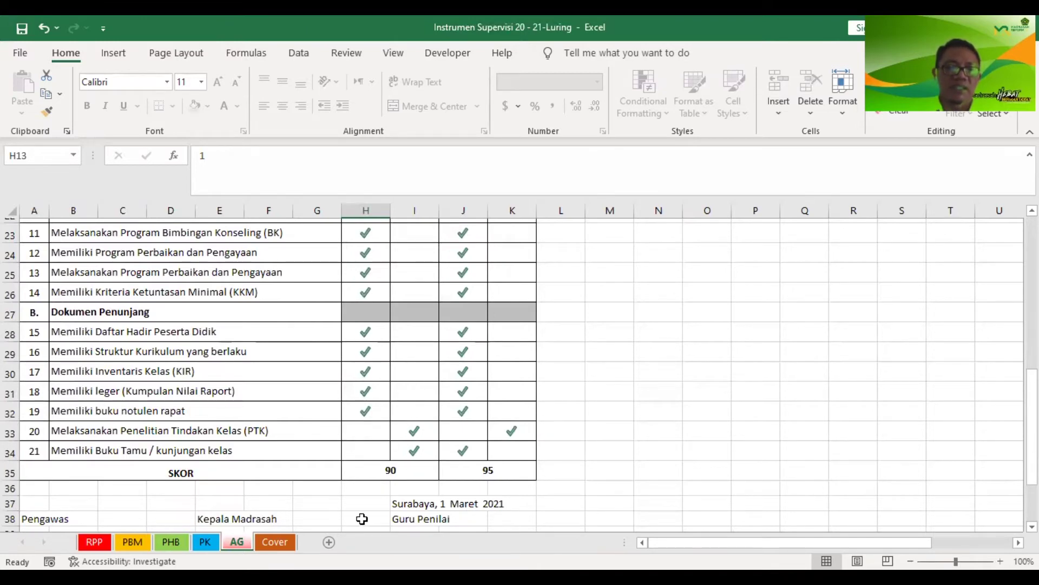
Examine the Cover sheet's title, logo and list of aspects, and check its teacher name formula against the RPP sheet
{"action": "left_click", "coordinate": [275, 541]}
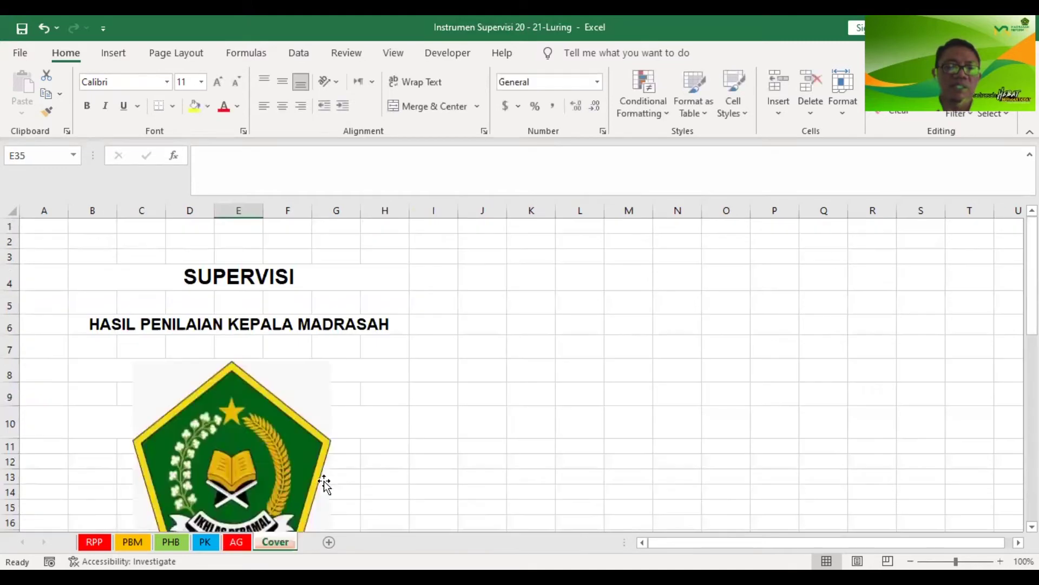
{"action": "scroll", "coordinate": [328, 477], "scroll_direction": "down", "scroll_amount": 4}
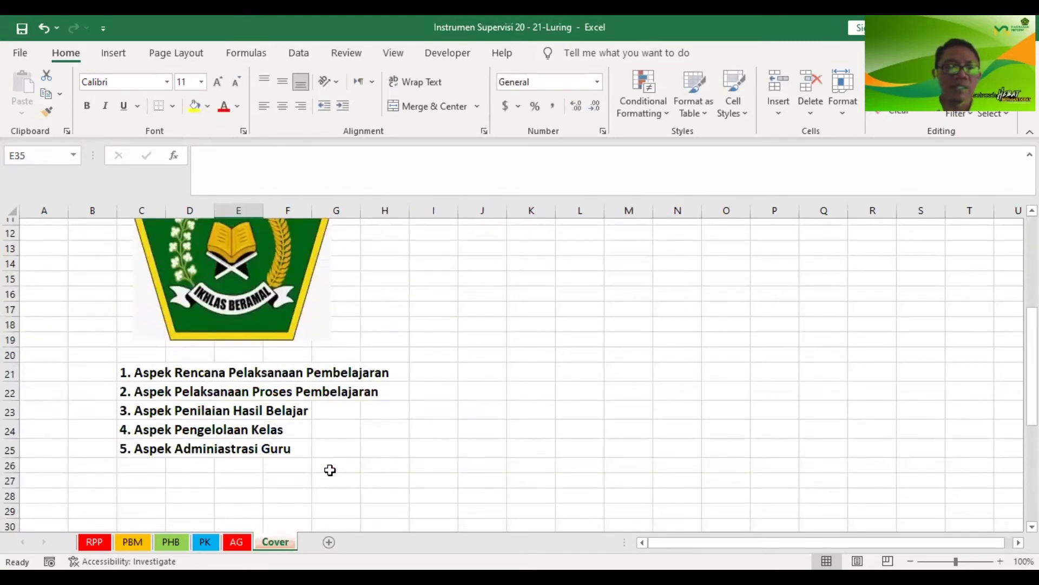
{"action": "scroll", "coordinate": [330, 470], "scroll_direction": "down", "scroll_amount": 3}
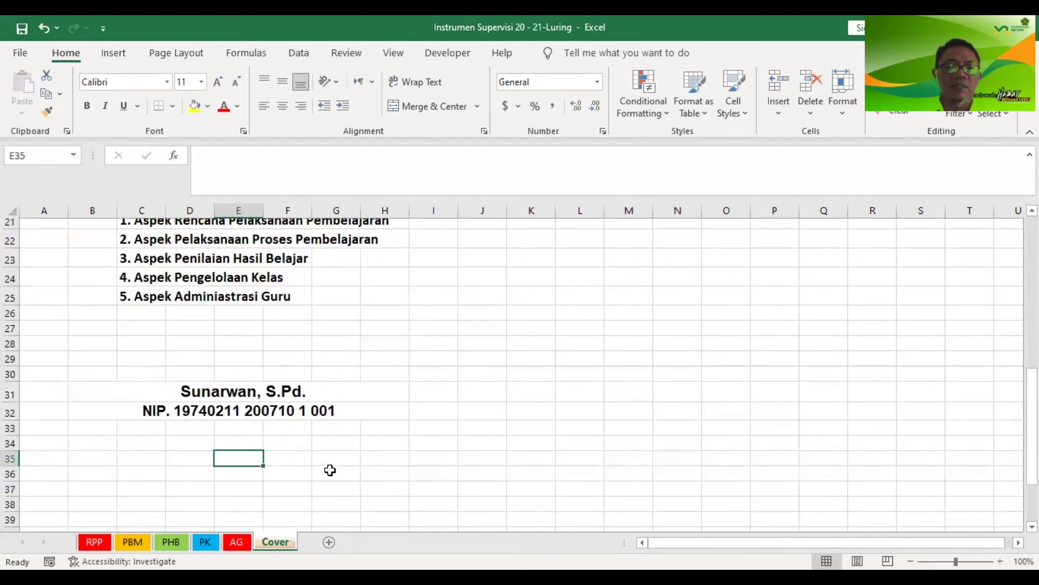
{"action": "left_click", "coordinate": [211, 395]}
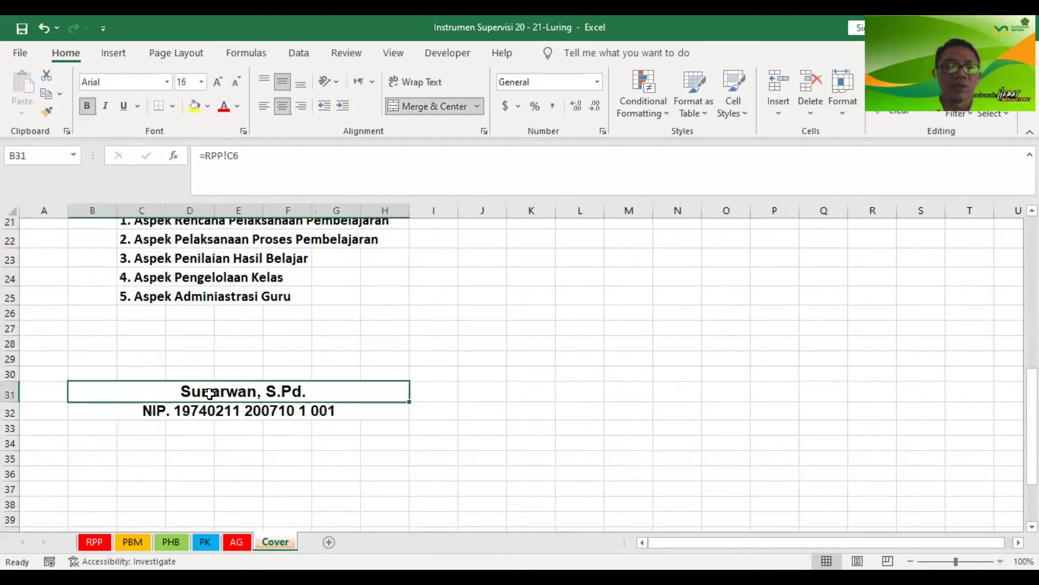
{"action": "left_click", "coordinate": [95, 541]}
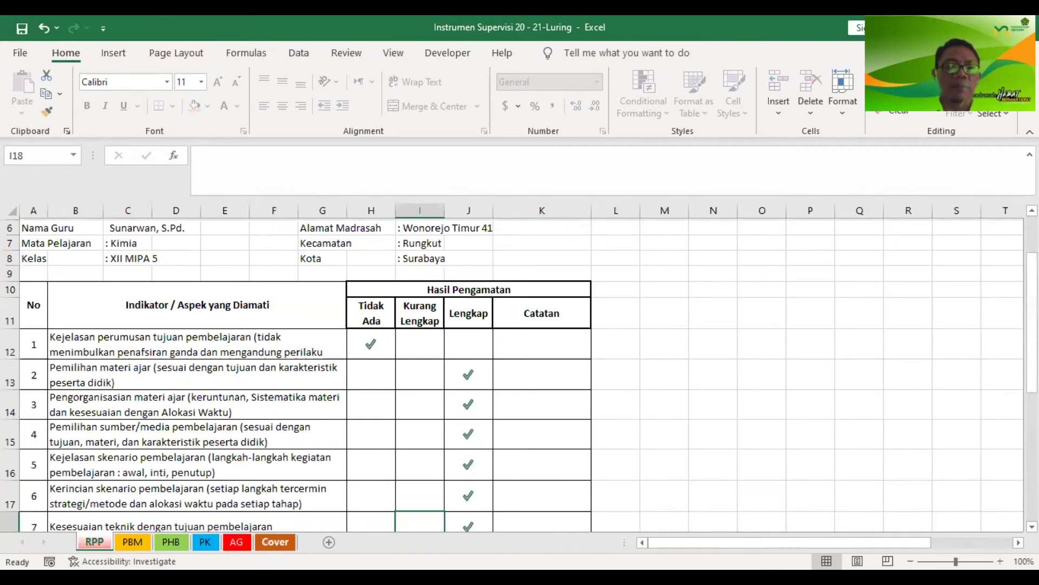
{"action": "left_click", "coordinate": [275, 541]}
{"action": "scroll", "coordinate": [304, 470], "scroll_direction": "up", "scroll_amount": 5}
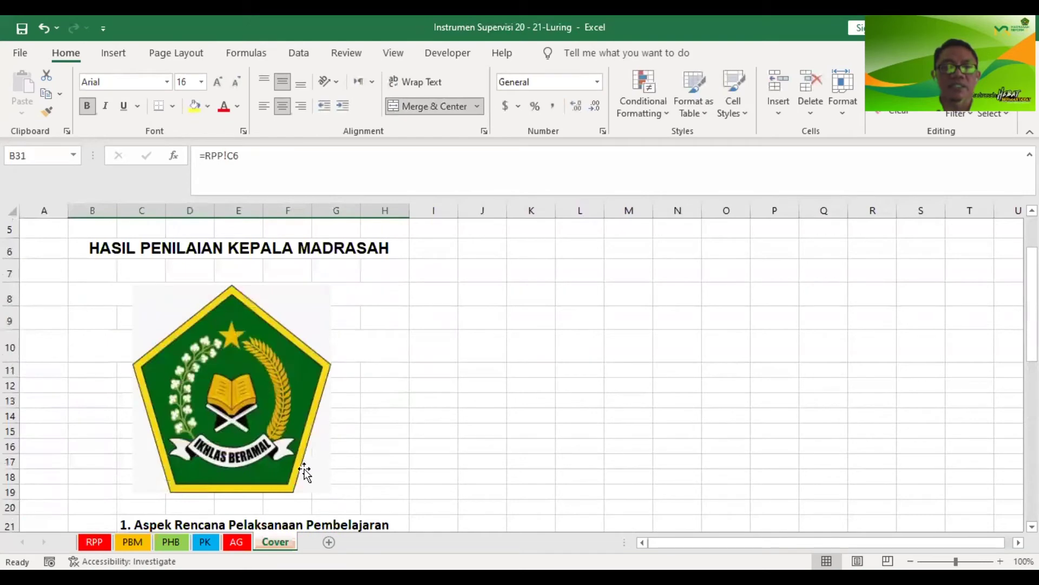
{"action": "scroll", "coordinate": [304, 470], "scroll_direction": "up", "scroll_amount": 2}
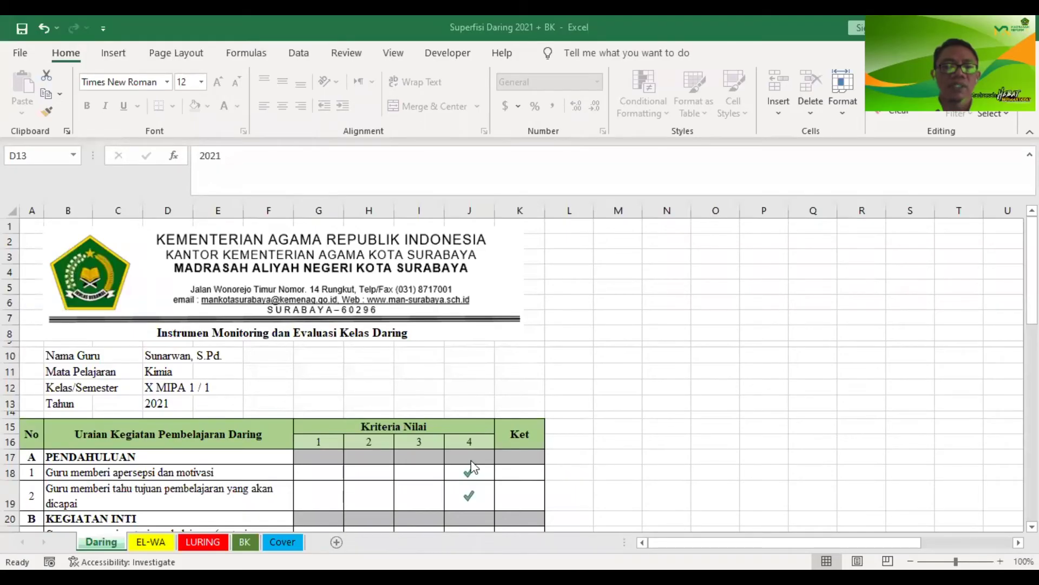
On the Daring sheet of the Superfisi Daring 2021 + BK workbook, inspect the Nama Guru, Mata Pelajaran, Kelas/Semester and Tahun fields
{"action": "scroll", "coordinate": [400, 485], "scroll_direction": "down", "scroll_amount": 2}
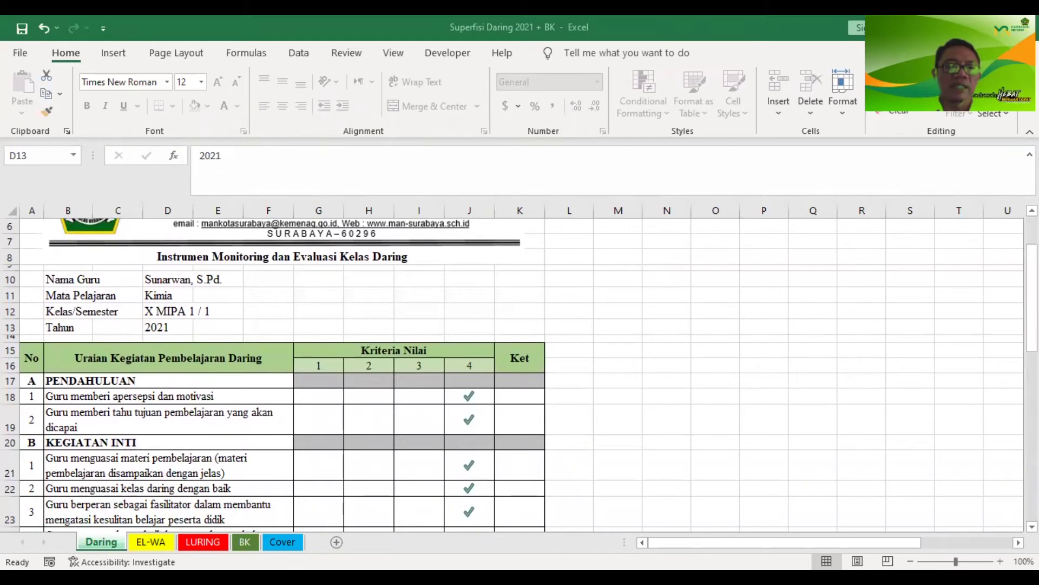
{"action": "scroll", "coordinate": [400, 374], "scroll_direction": "up", "scroll_amount": 2}
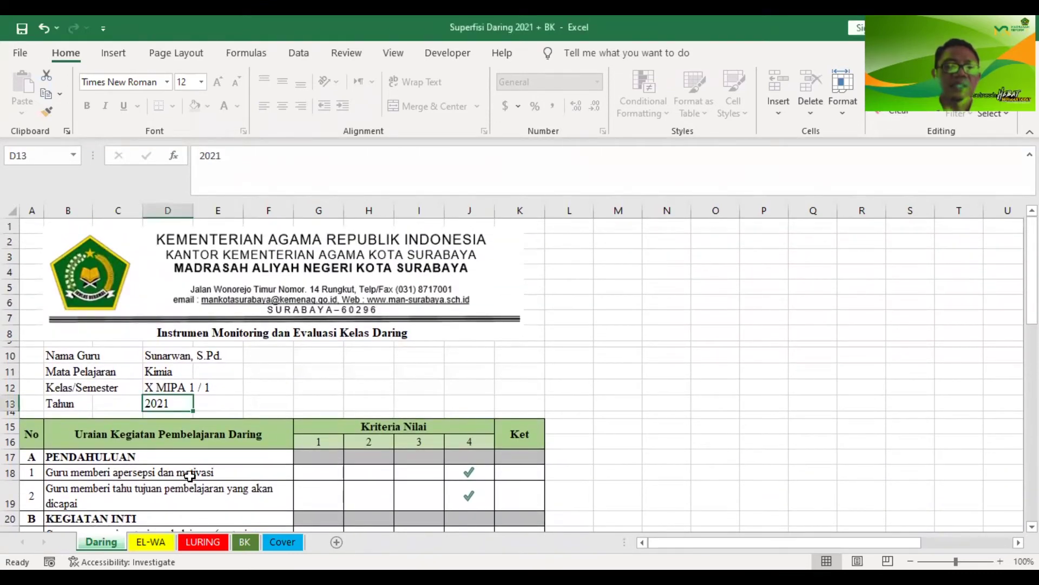
{"action": "left_click", "coordinate": [158, 354]}
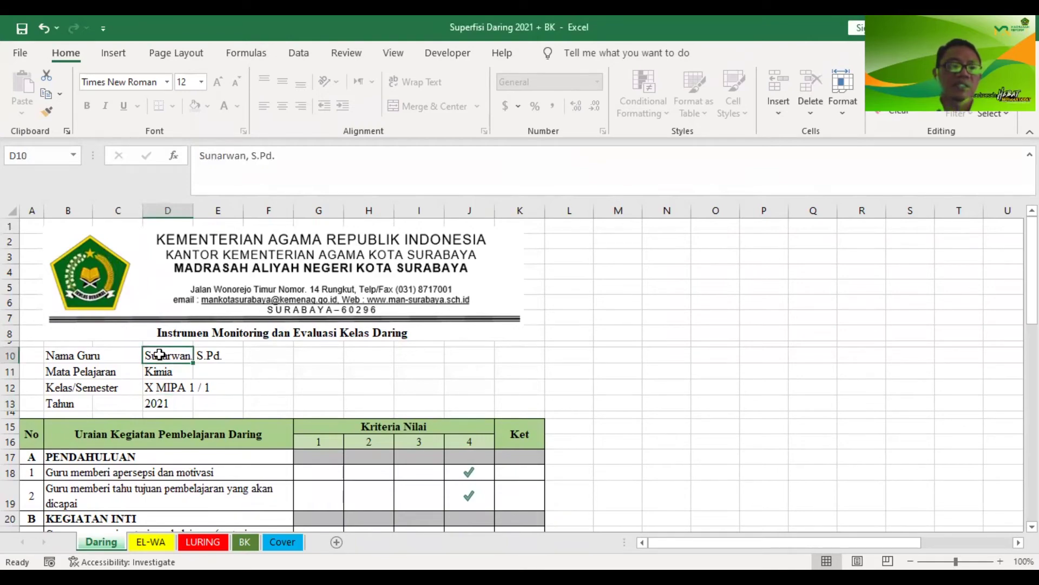
{"action": "left_click", "coordinate": [159, 372]}
{"action": "left_click", "coordinate": [159, 387]}
{"action": "left_click", "coordinate": [155, 401]}
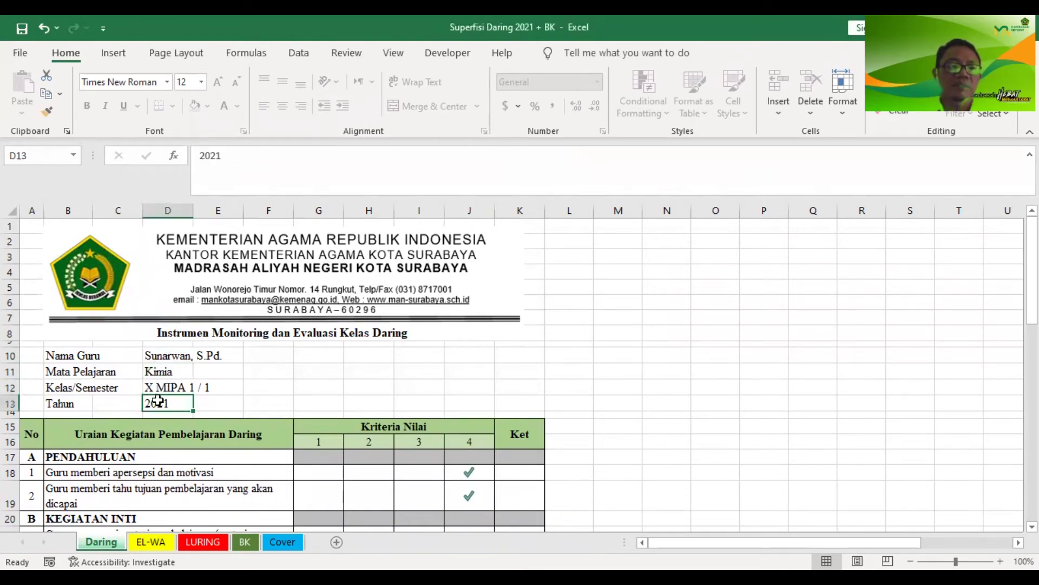
Inspect the date and the Guru Penilai, Kepala Madrasah and Pengawas name cells in the Daring sheet's signature block
{"action": "scroll", "coordinate": [165, 394], "scroll_direction": "down", "scroll_amount": 7}
{"action": "scroll", "coordinate": [165, 394], "scroll_direction": "down", "scroll_amount": 3}
{"action": "left_click", "coordinate": [398, 408]}
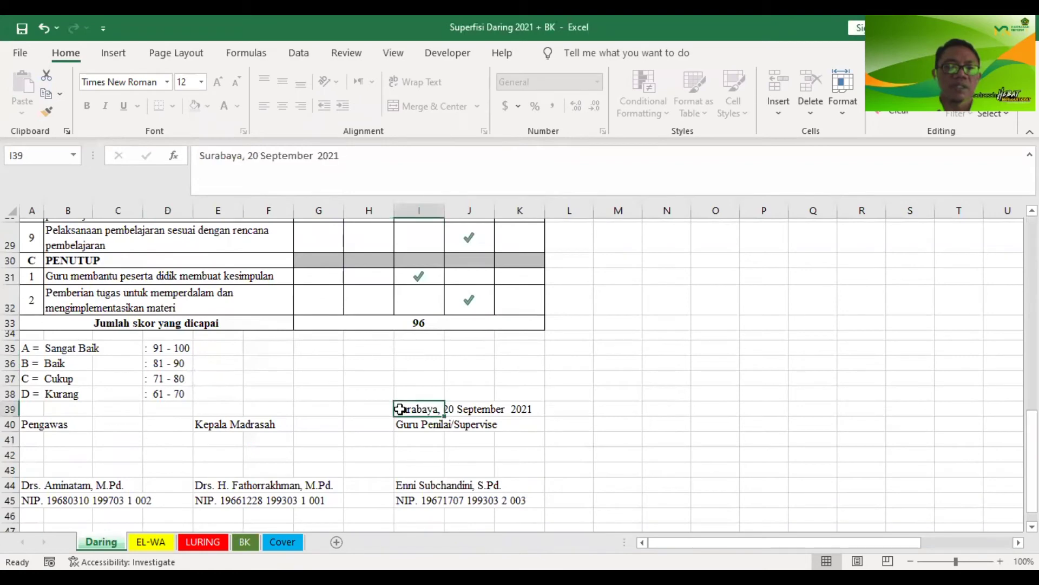
{"action": "left_click", "coordinate": [403, 487]}
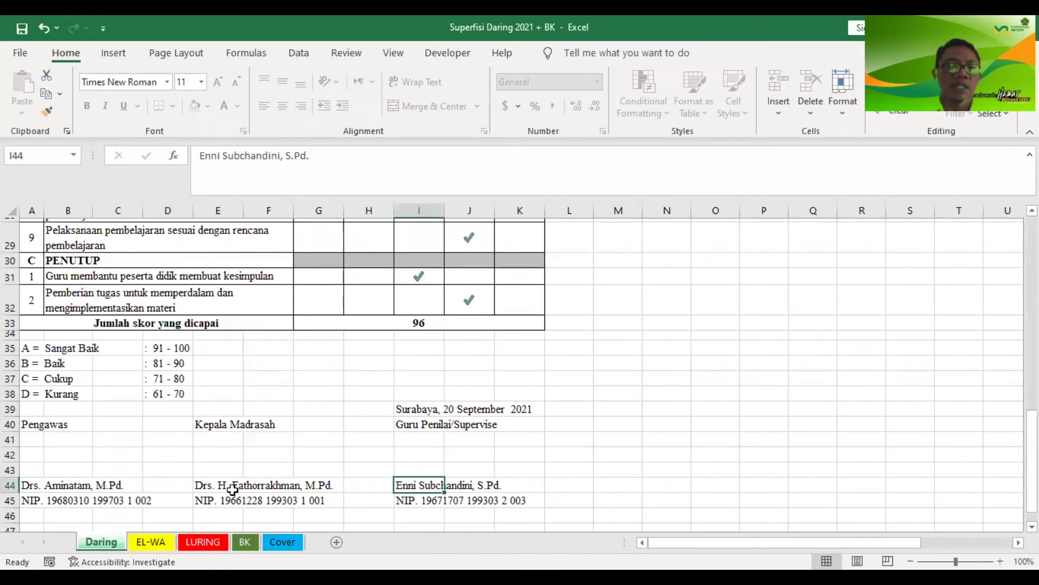
{"action": "left_click", "coordinate": [203, 488]}
{"action": "left_click", "coordinate": [37, 484]}
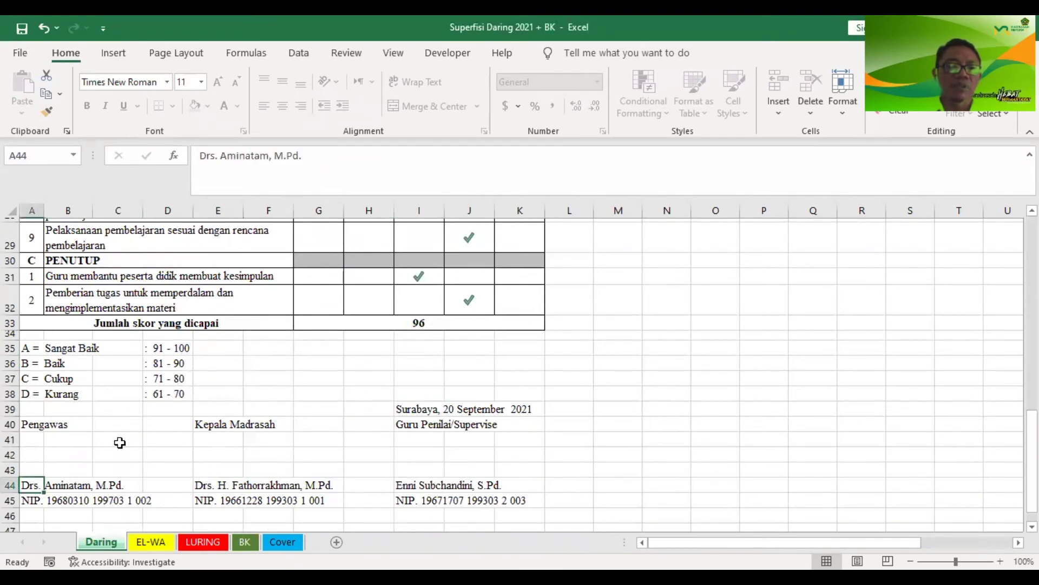
{"action": "scroll", "coordinate": [200, 408], "scroll_direction": "up", "scroll_amount": 2}
{"action": "scroll", "coordinate": [182, 357], "scroll_direction": "down", "scroll_amount": 2}
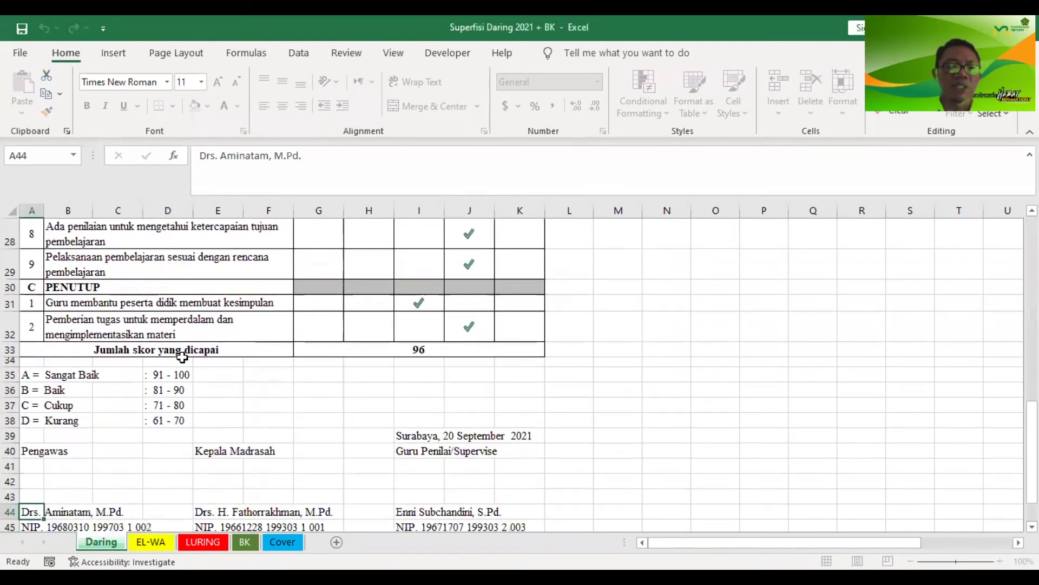
Move the check mark for Daring PENDAHULUAN item 1 (Guru memberi apersepsi dan motivasi) from score 4 to score 3
{"action": "scroll", "coordinate": [349, 325], "scroll_direction": "up", "scroll_amount": 6}
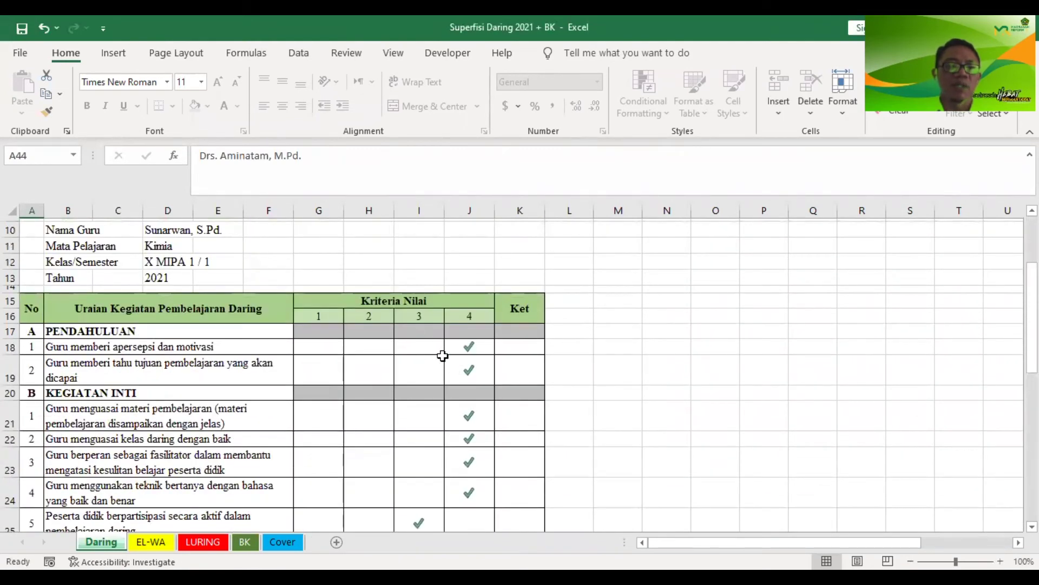
{"action": "left_click_drag", "start_coordinate": [444, 347], "coordinate": [422, 346]}
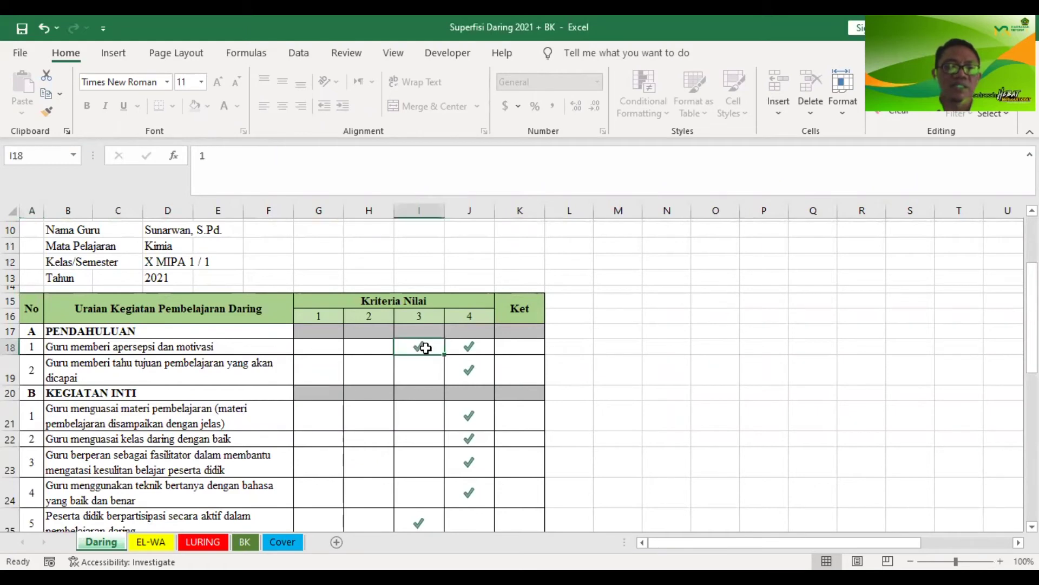
{"action": "left_click", "coordinate": [471, 347]}
{"action": "key", "text": "Delete"}
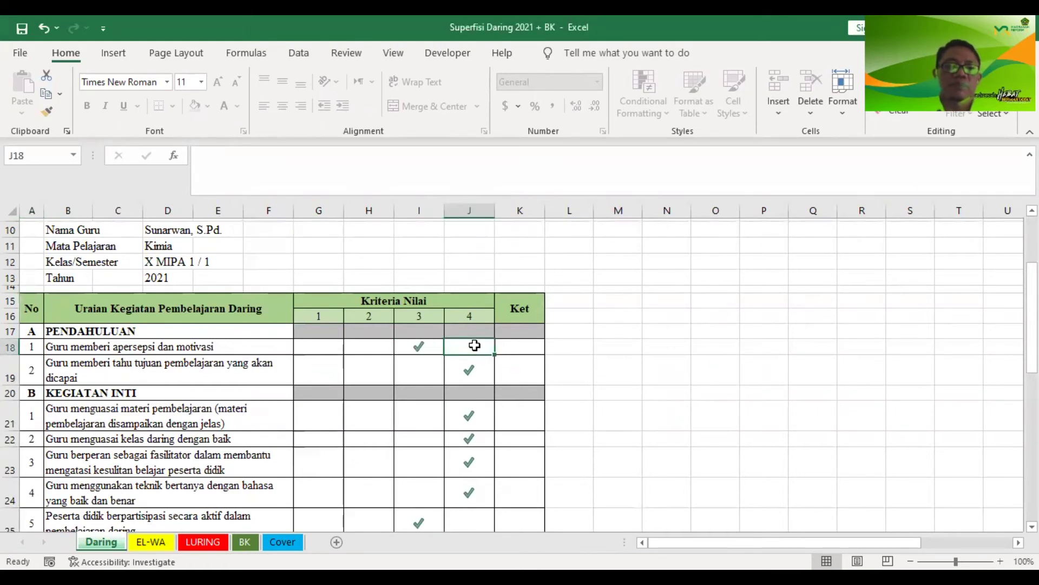
Move the check mark for Daring PENUTUP item 1 (Guru membantu peserta didik membuat kesimpulan) from score 3 to score 4
{"action": "scroll", "coordinate": [473, 347], "scroll_direction": "down", "scroll_amount": 4}
{"action": "scroll", "coordinate": [475, 347], "scroll_direction": "down", "scroll_amount": 1}
{"action": "left_click", "coordinate": [469, 377]}
{"action": "type", "text": "1"}
{"action": "key", "text": "ctrl+Return"}
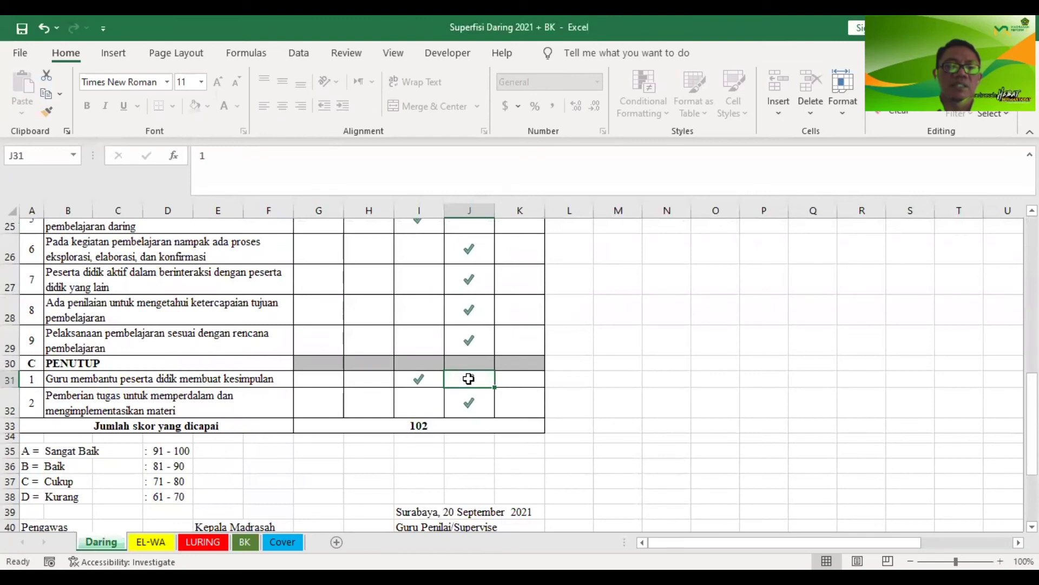
{"action": "left_click", "coordinate": [420, 378]}
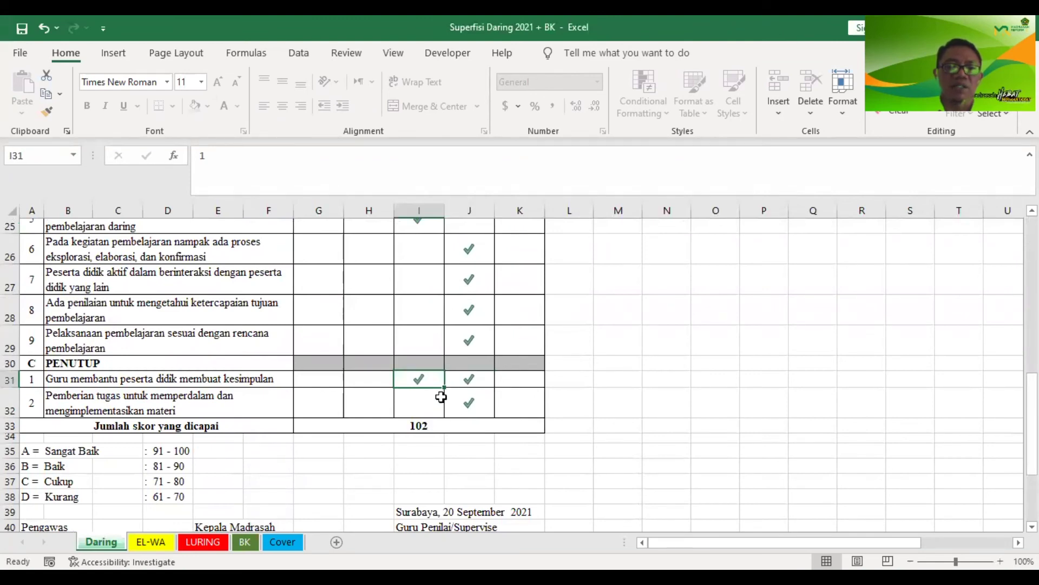
{"action": "key", "text": "Delete"}
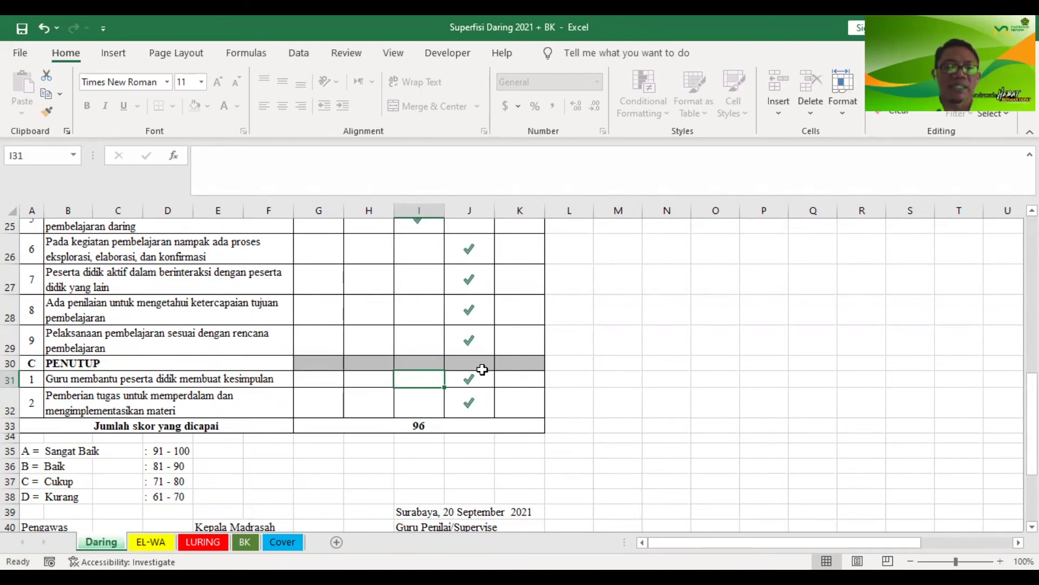
{"action": "scroll", "coordinate": [482, 369], "scroll_direction": "down", "scroll_amount": 2}
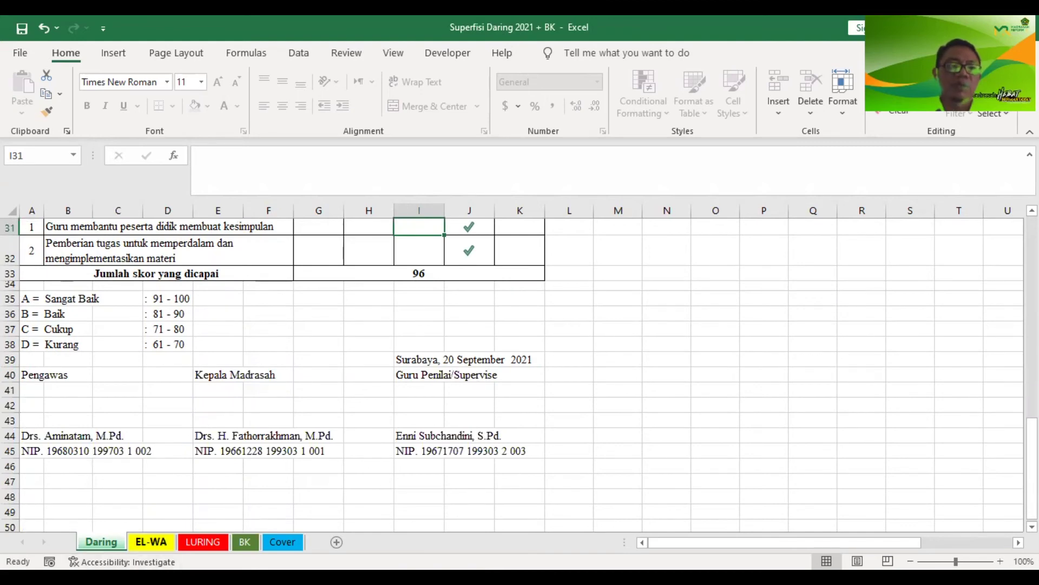
Review the E-Learning/Whatsapp class indicators and their score check marks on the EL-WA sheet
{"action": "left_click", "coordinate": [151, 542]}
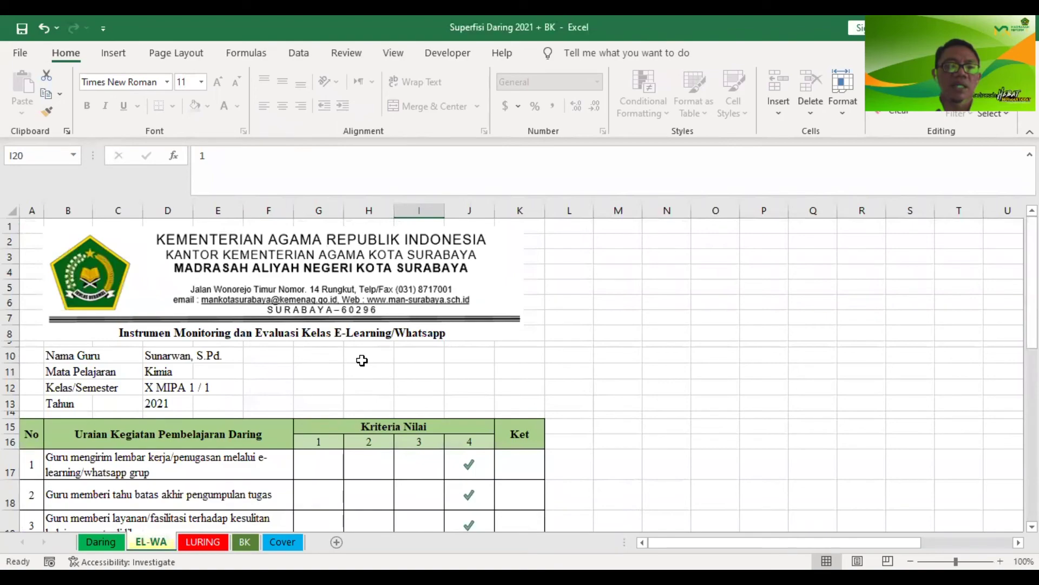
{"action": "scroll", "coordinate": [381, 411], "scroll_direction": "down", "scroll_amount": 3}
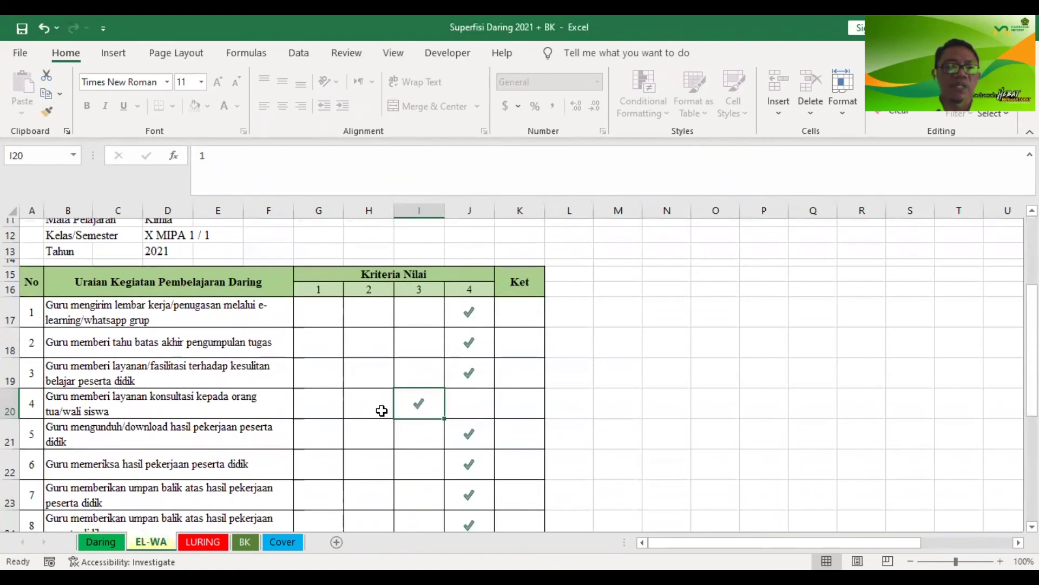
{"action": "scroll", "coordinate": [381, 411], "scroll_direction": "down", "scroll_amount": 3}
{"action": "scroll", "coordinate": [382, 412], "scroll_direction": "up", "scroll_amount": 3}
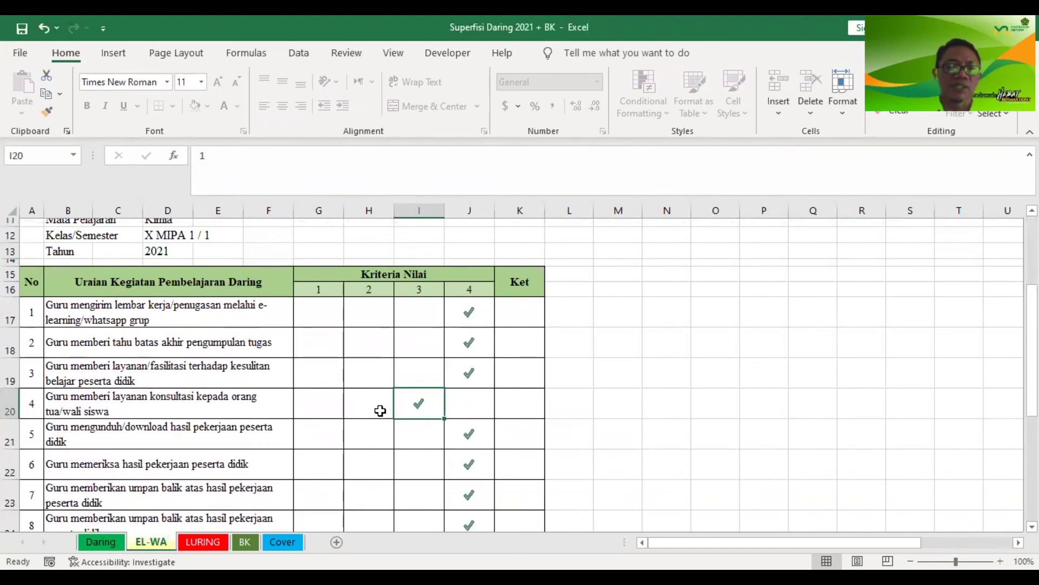
On the LURING sheet, move the check mark for item 1 (Guru mengirim lembar kerja/penugasan ke rumah) from score 3 to score 4, and check the total score
{"action": "left_click", "coordinate": [206, 541]}
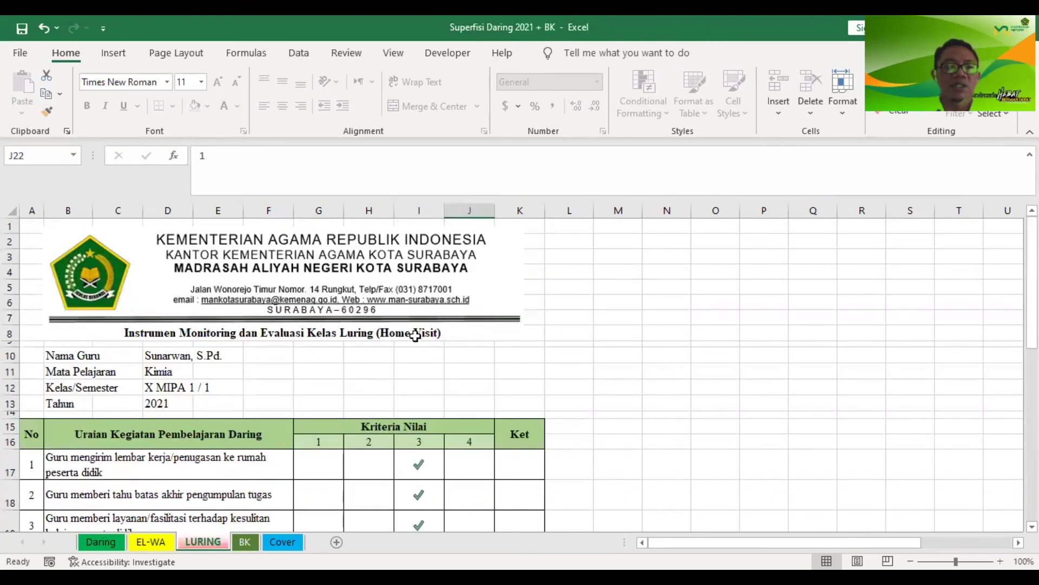
{"action": "scroll", "coordinate": [419, 352], "scroll_direction": "down", "scroll_amount": 5}
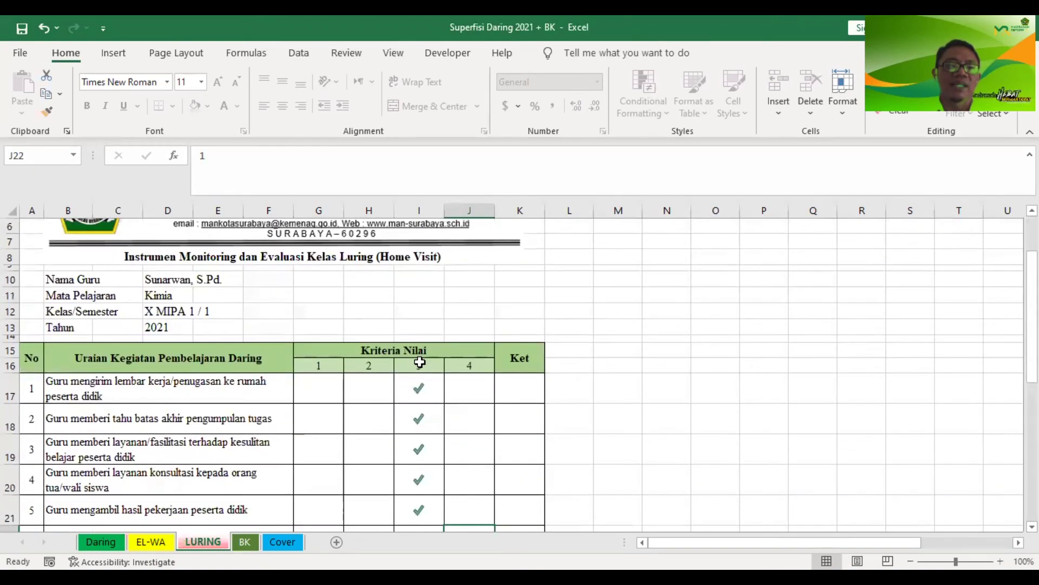
{"action": "scroll", "coordinate": [420, 362], "scroll_direction": "up", "scroll_amount": 4}
{"action": "scroll", "coordinate": [420, 362], "scroll_direction": "down", "scroll_amount": 2}
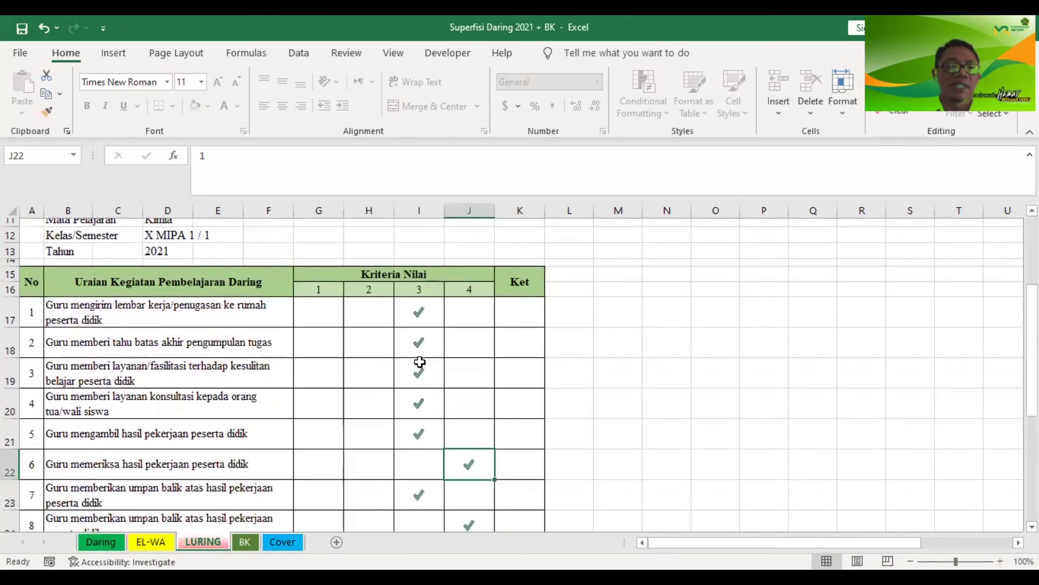
{"action": "scroll", "coordinate": [420, 362], "scroll_direction": "down", "scroll_amount": 2}
{"action": "scroll", "coordinate": [420, 361], "scroll_direction": "up", "scroll_amount": 2}
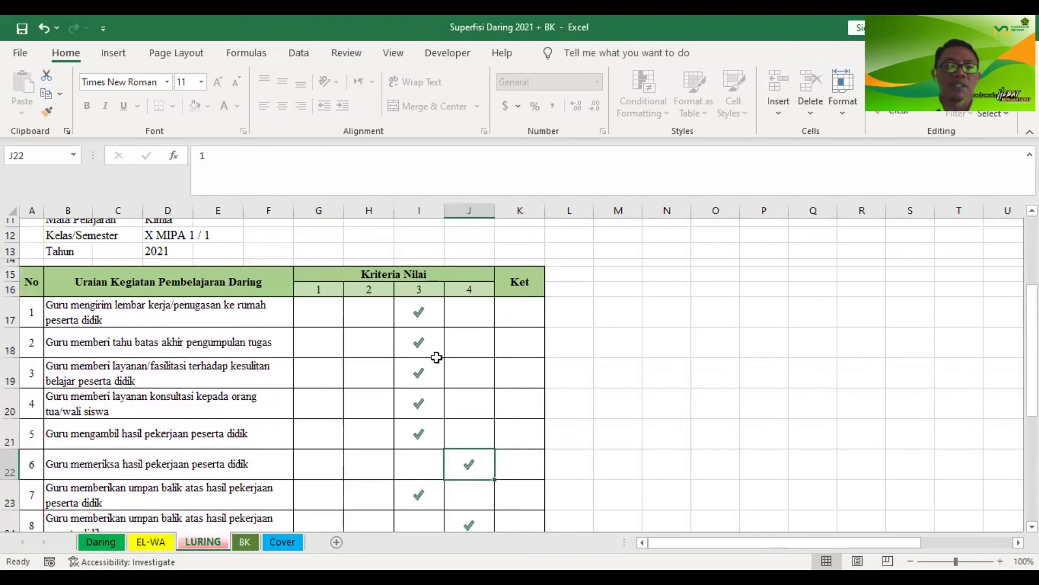
{"action": "left_click", "coordinate": [464, 312]}
{"action": "key", "text": "ctrl+v"}
{"action": "left_click", "coordinate": [420, 314]}
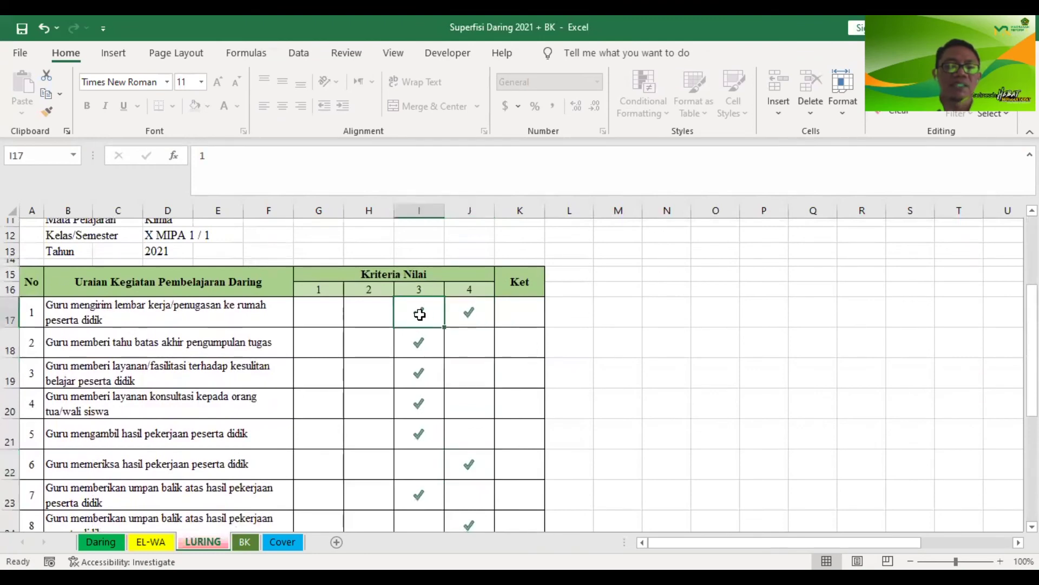
{"action": "scroll", "coordinate": [420, 314], "scroll_direction": "down", "scroll_amount": 4}
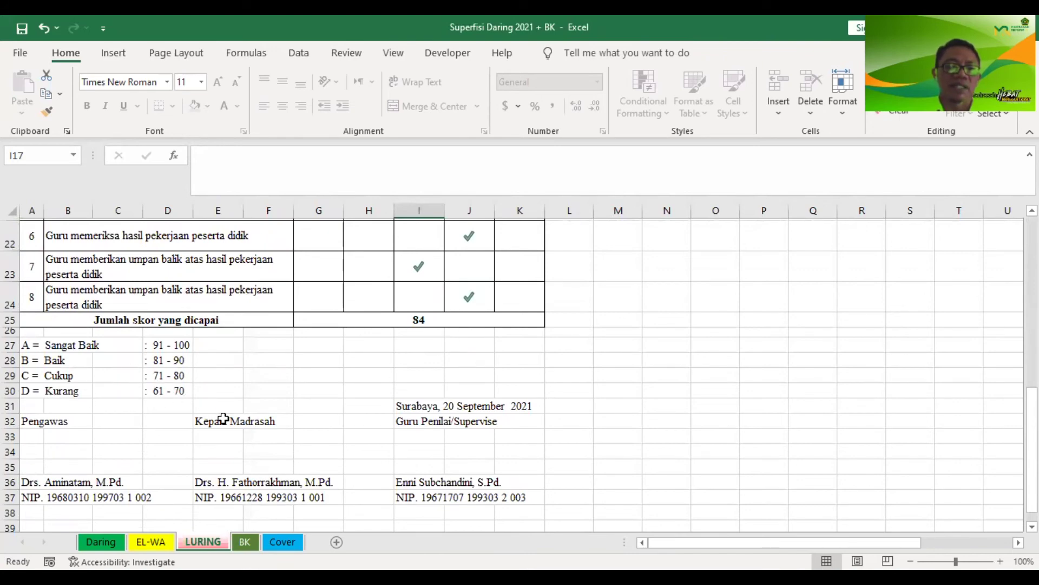
Review the Administrasi Khusus Guru BK indicators, their score check marks and the SKOR row on the BK sheet
{"action": "left_click", "coordinate": [245, 541]}
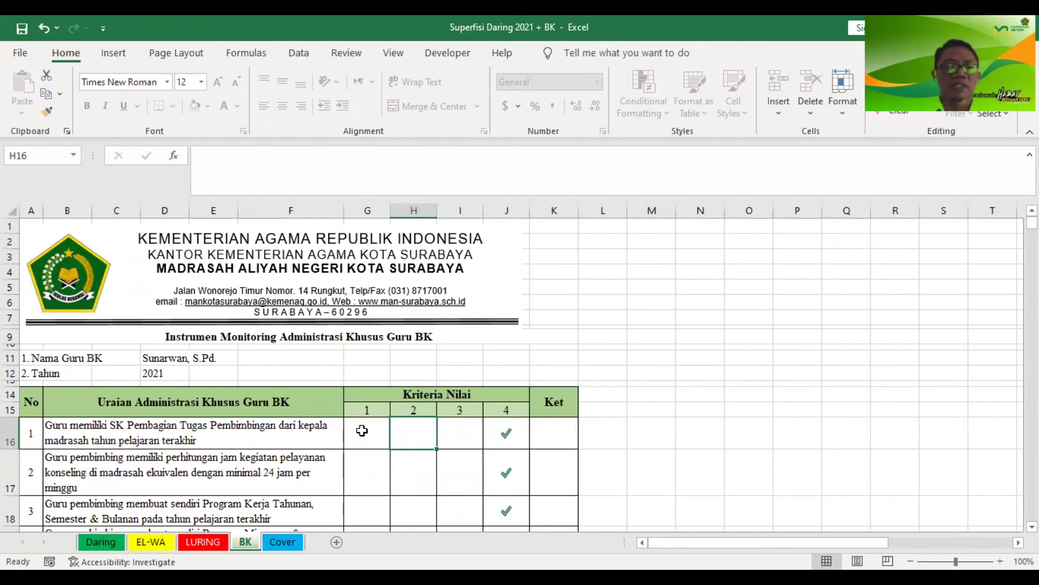
{"action": "scroll", "coordinate": [357, 425], "scroll_direction": "down", "scroll_amount": 6}
{"action": "scroll", "coordinate": [363, 427], "scroll_direction": "down", "scroll_amount": 3}
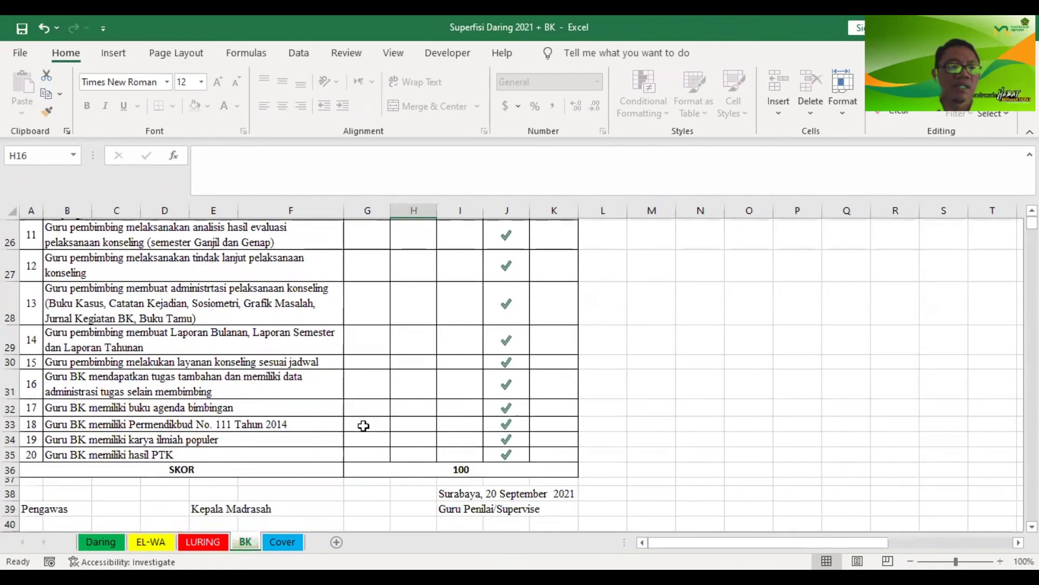
{"action": "scroll", "coordinate": [365, 425], "scroll_direction": "up", "scroll_amount": 7}
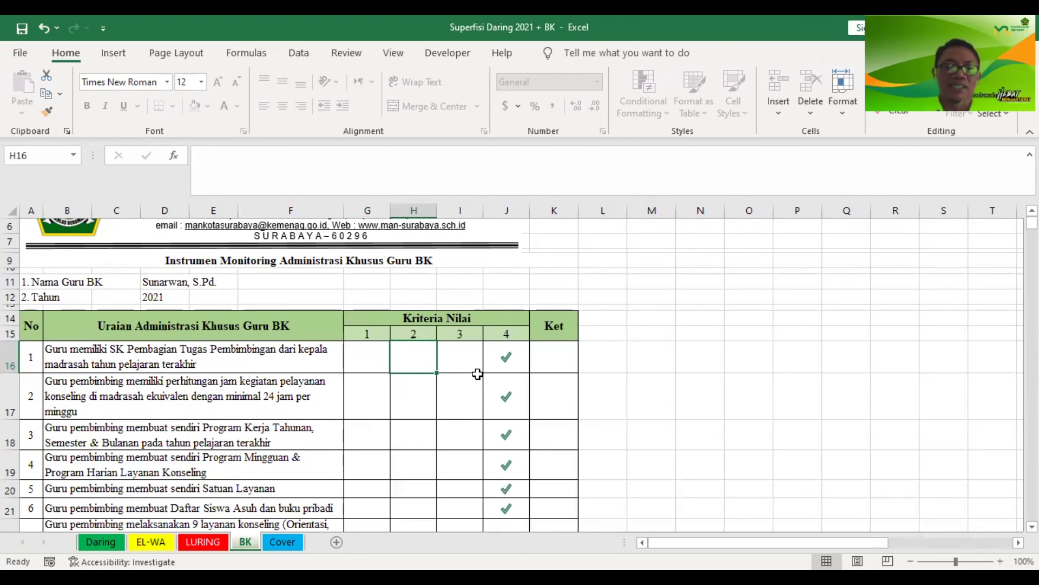
{"action": "scroll", "coordinate": [477, 374], "scroll_direction": "down", "scroll_amount": 2}
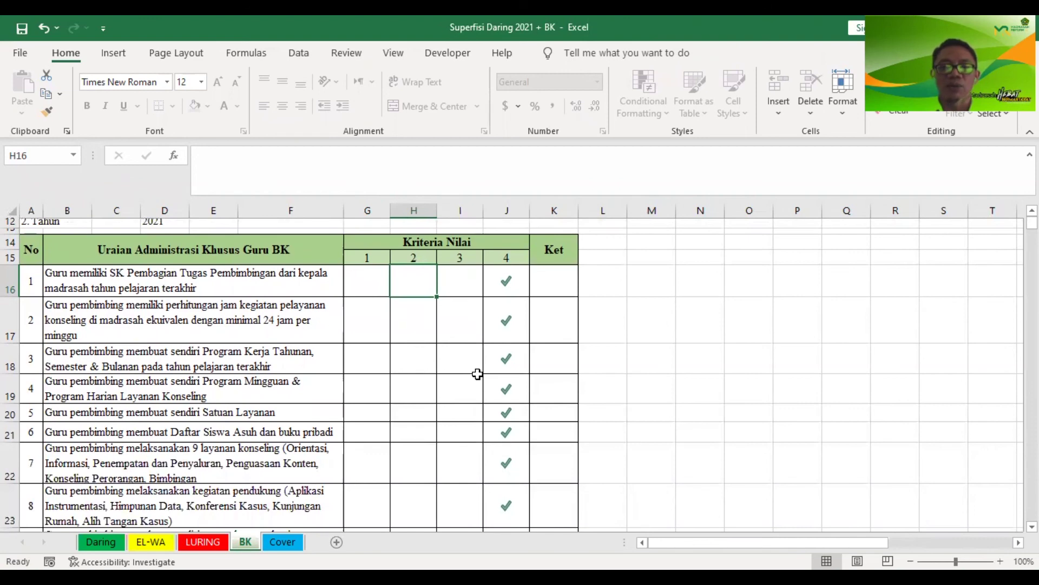
{"action": "scroll", "coordinate": [478, 374], "scroll_direction": "down", "scroll_amount": 3}
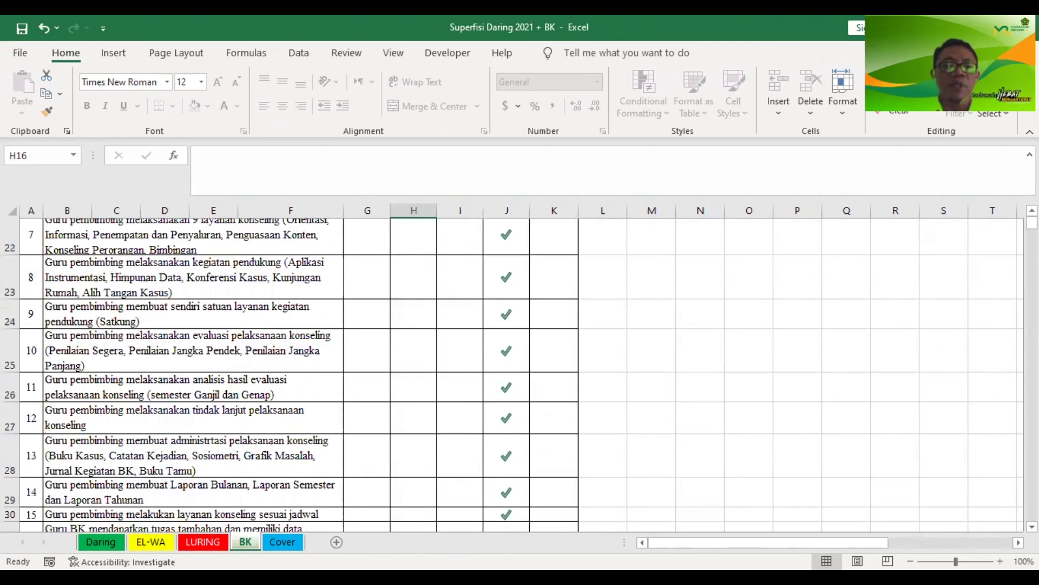
Review the Cover sheet's SUPERVISI title, logo, list of monitoring instruments and teacher name and NIP lines
{"action": "key", "text": "ctrl+Page_Down"}
{"action": "scroll", "coordinate": [405, 448], "scroll_direction": "down", "scroll_amount": 2}
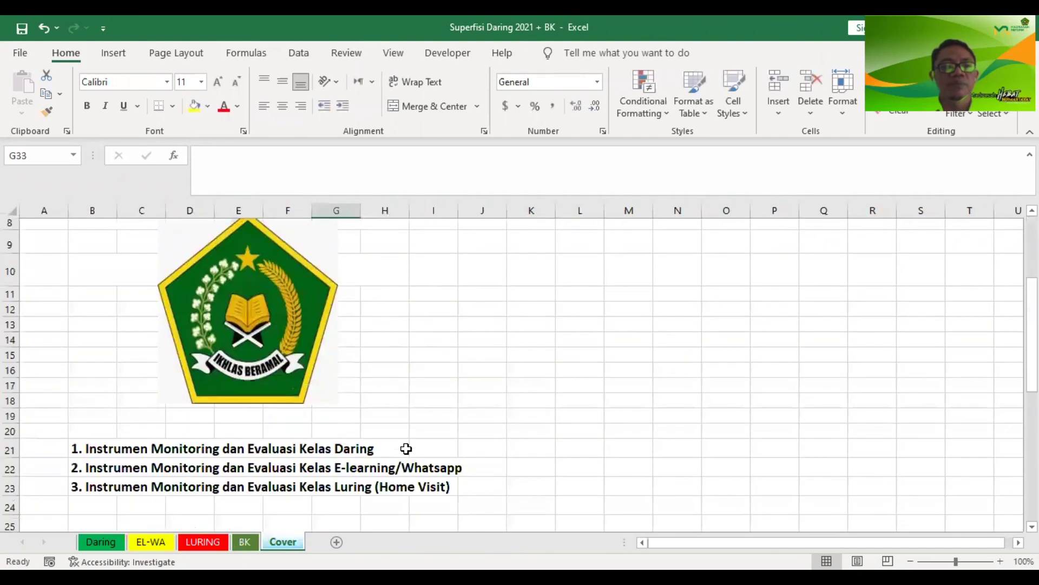
{"action": "scroll", "coordinate": [406, 448], "scroll_direction": "down", "scroll_amount": 3}
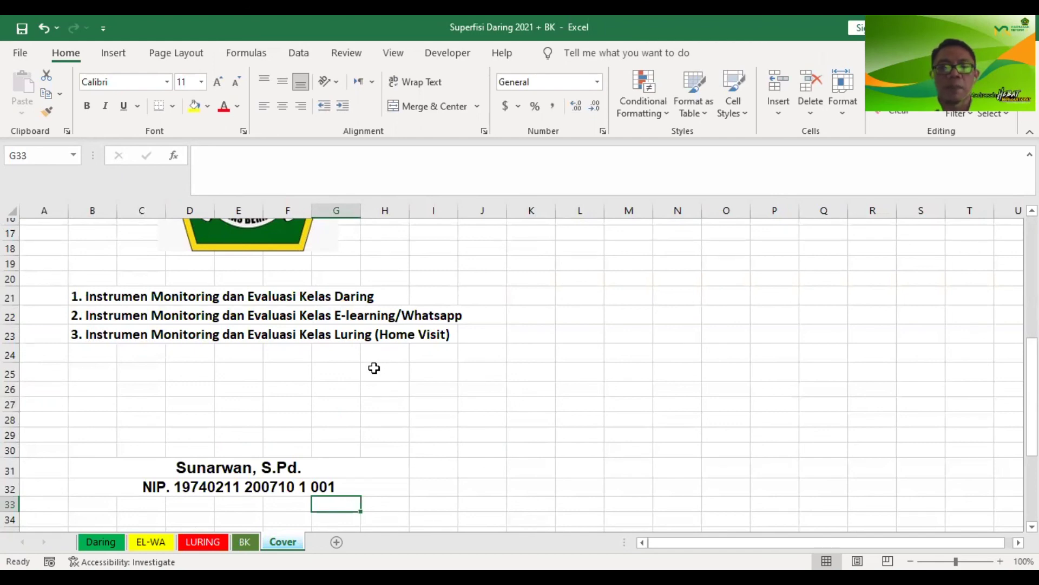
{"action": "scroll", "coordinate": [374, 368], "scroll_direction": "up", "scroll_amount": 5}
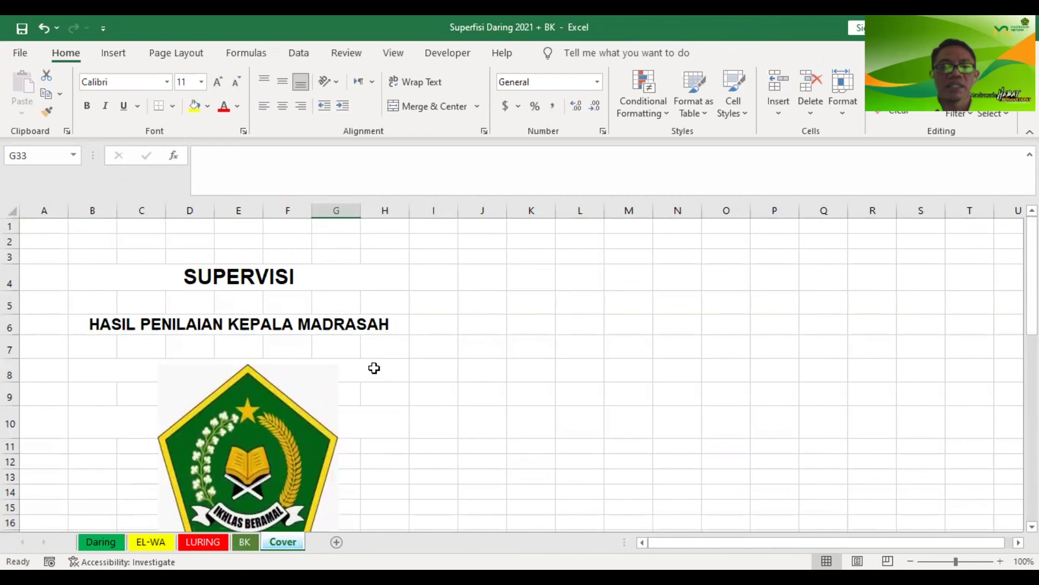